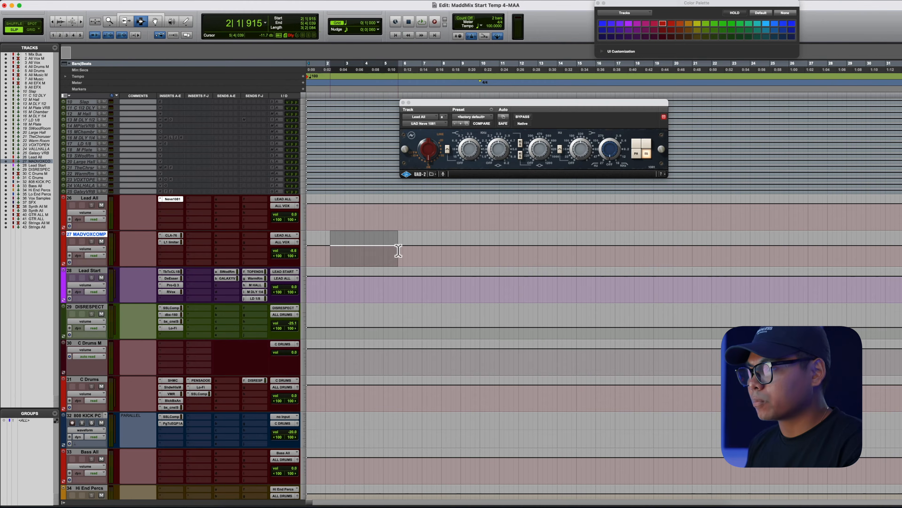
# - Select the lead vocal track and close the Neve 1081 plugin window
pyautogui.click(91, 234)
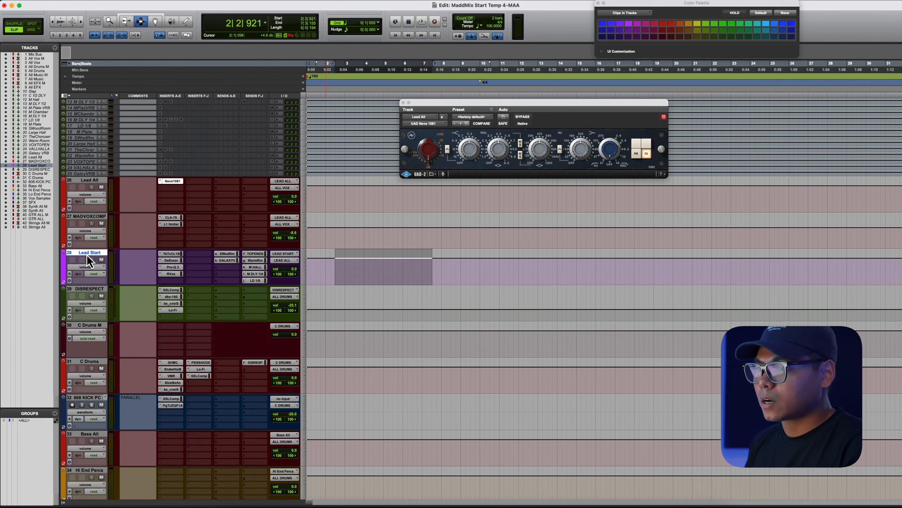
pyautogui.click(403, 102)
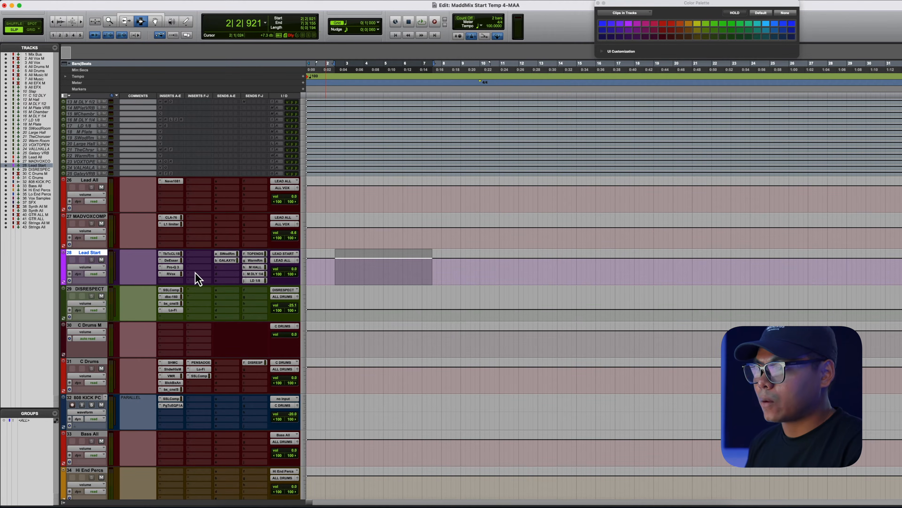
# - Scroll down the track list, selecting time ranges across the lead vocal, DISRESPECT and 808 KICK PC tracks
pyautogui.scroll(-5, 377, 236)
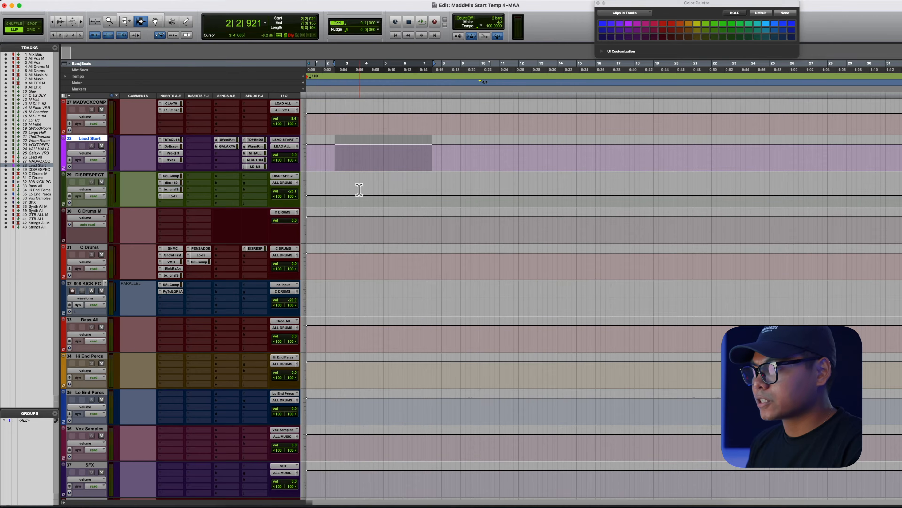
pyautogui.moveTo(359, 190); pyautogui.dragTo(399, 271)
pyautogui.scroll(-3, 399, 271)
pyautogui.moveTo(318, 225); pyautogui.dragTo(424, 226)
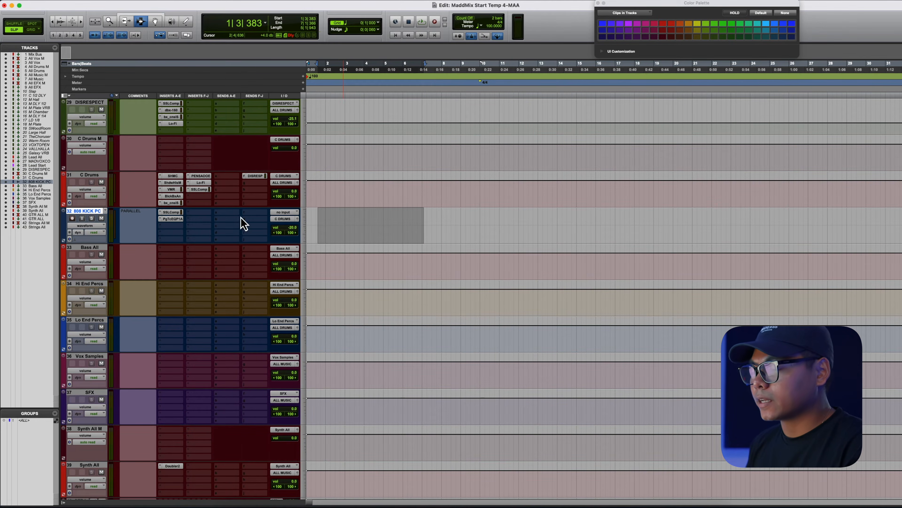
pyautogui.click(350, 231)
pyautogui.scroll(-5, 374, 312)
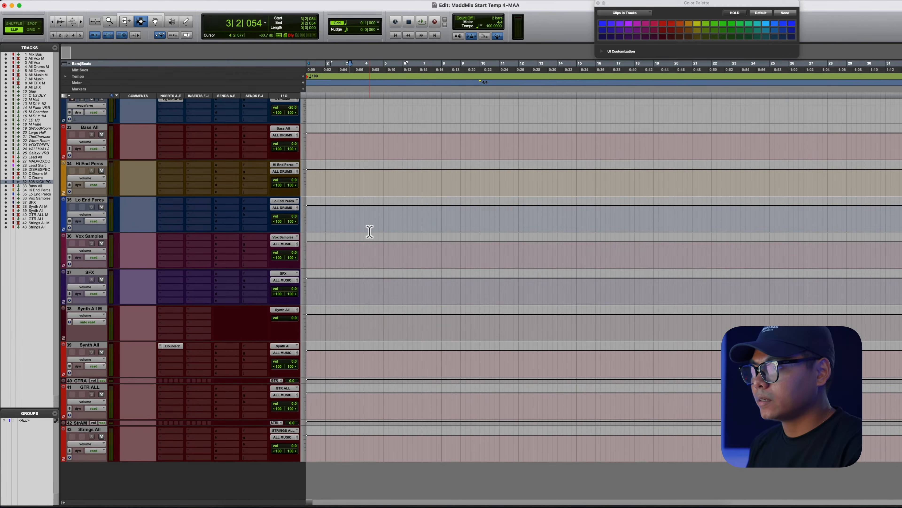
# - Select ranges across the bass, percussion, vocal samples and SFX tracks, then the synth and guitar tracks
pyautogui.moveTo(351, 135); pyautogui.dragTo(385, 287)
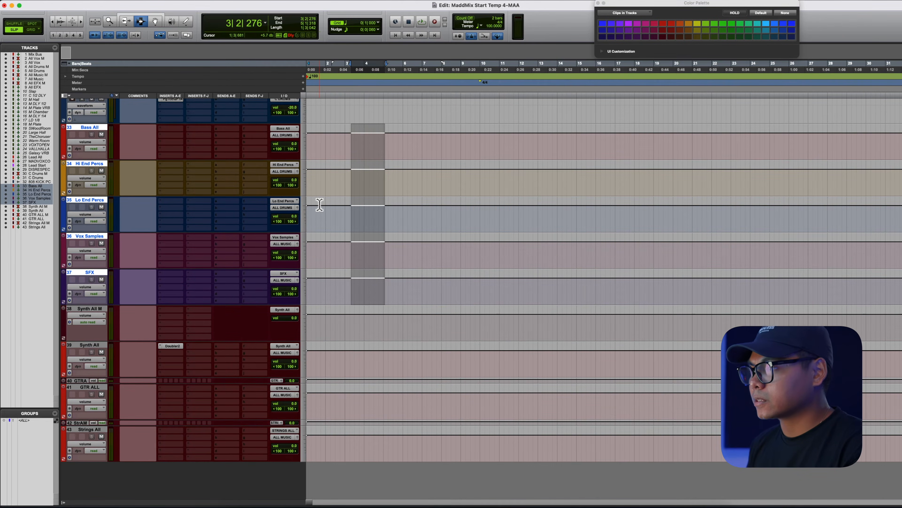
pyautogui.scroll(15, 320, 204)
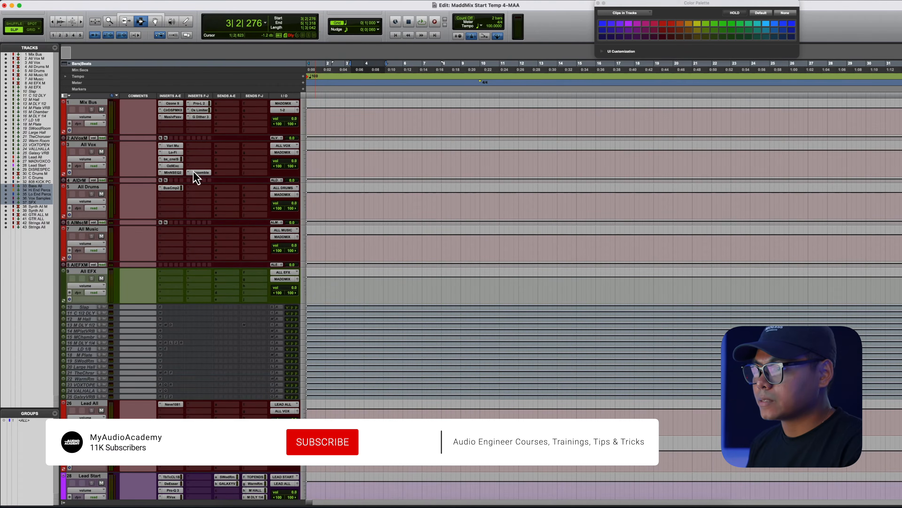
pyautogui.scroll(-15, 283, 215)
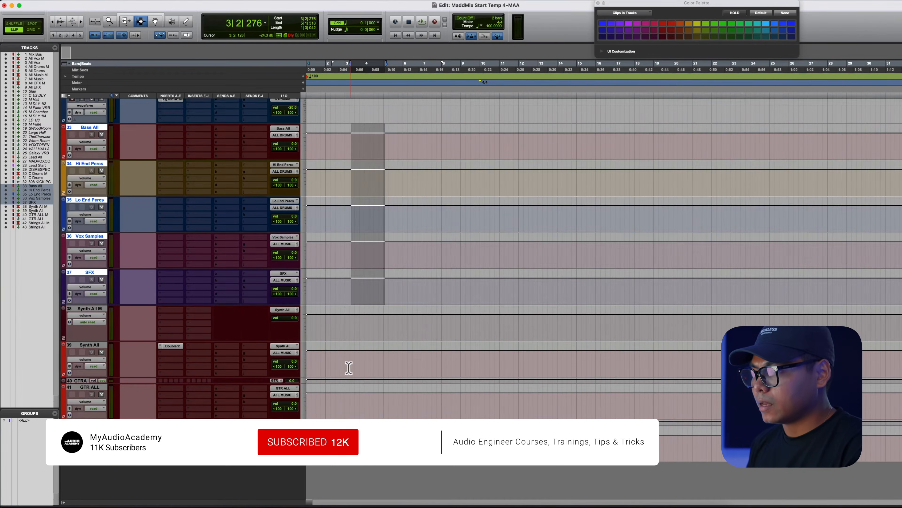
pyautogui.moveTo(349, 368); pyautogui.dragTo(393, 366)
pyautogui.moveTo(350, 328); pyautogui.dragTo(405, 472)
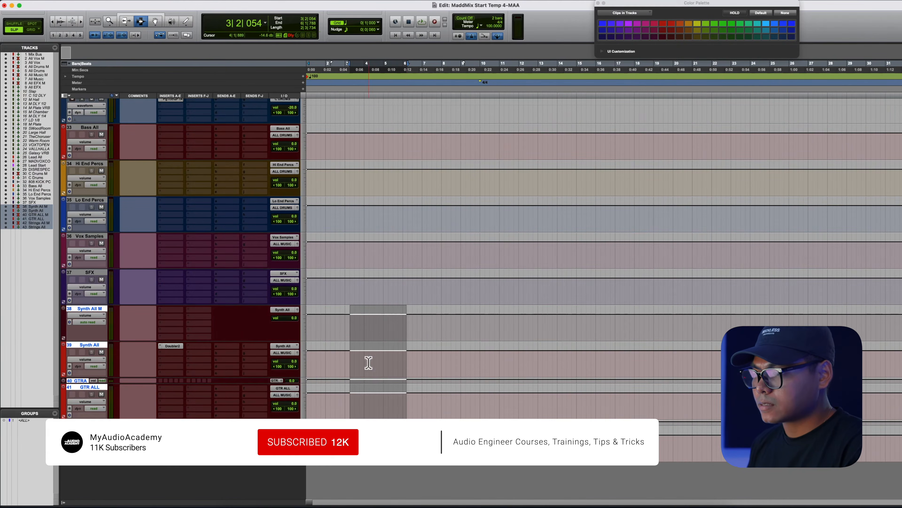
pyautogui.scroll(15, 366, 355)
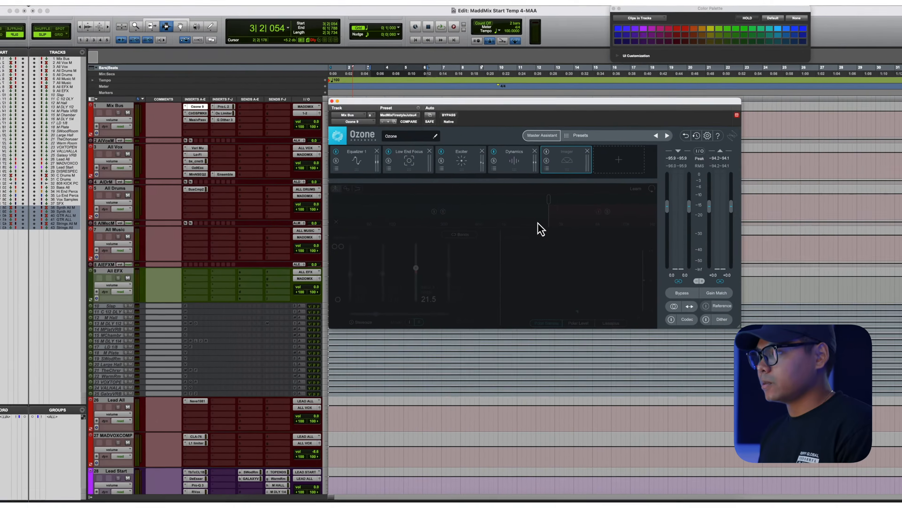
# - Open Ozone on the Mix Bus and inspect its Equalizer, Low End Focus, Exciter, Dynamics and Imager modules
pyautogui.click(359, 170)
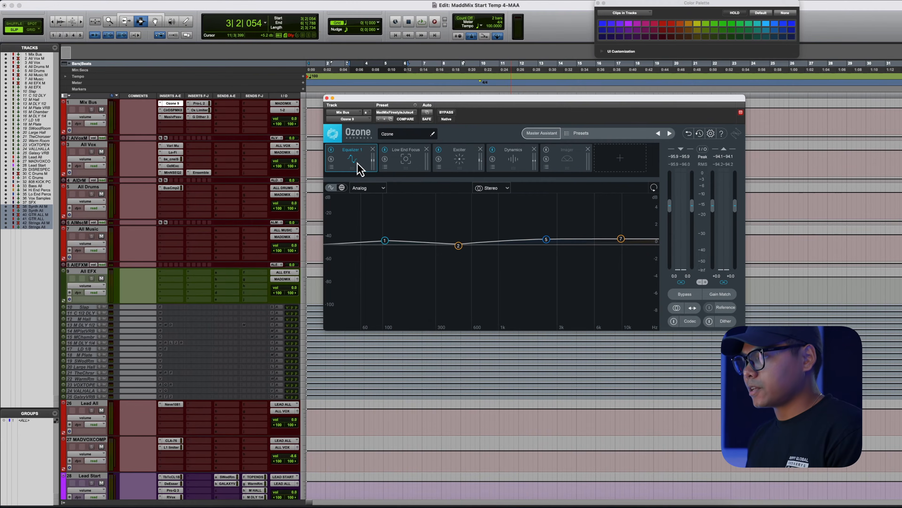
pyautogui.click(408, 164)
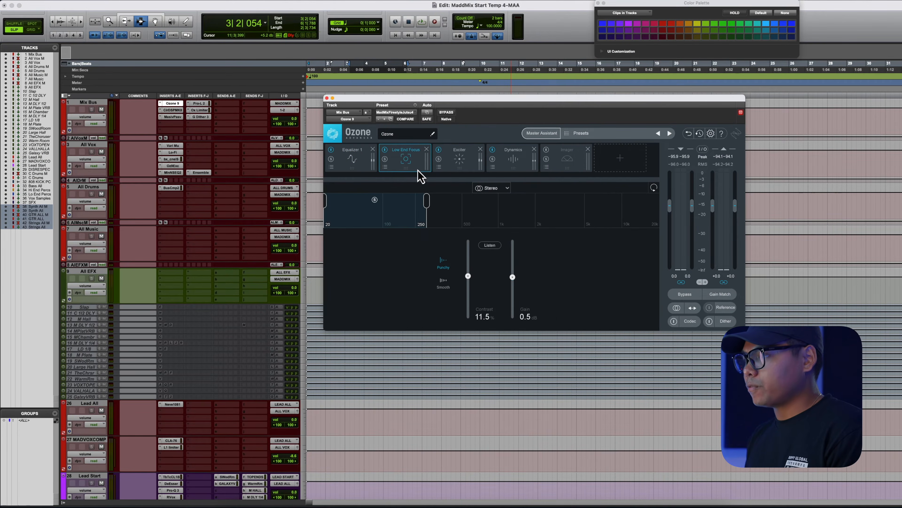
pyautogui.click(461, 168)
pyautogui.click(525, 169)
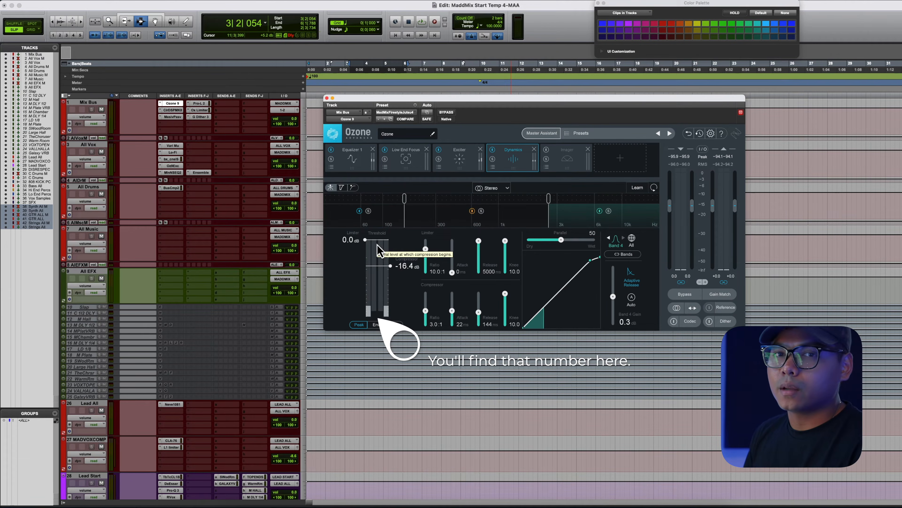
pyautogui.click(558, 164)
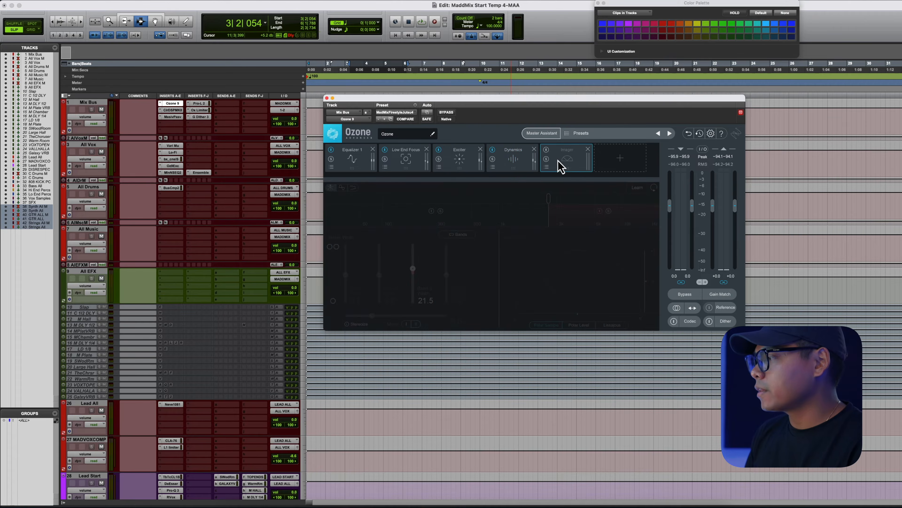
pyautogui.click(454, 165)
pyautogui.click(362, 166)
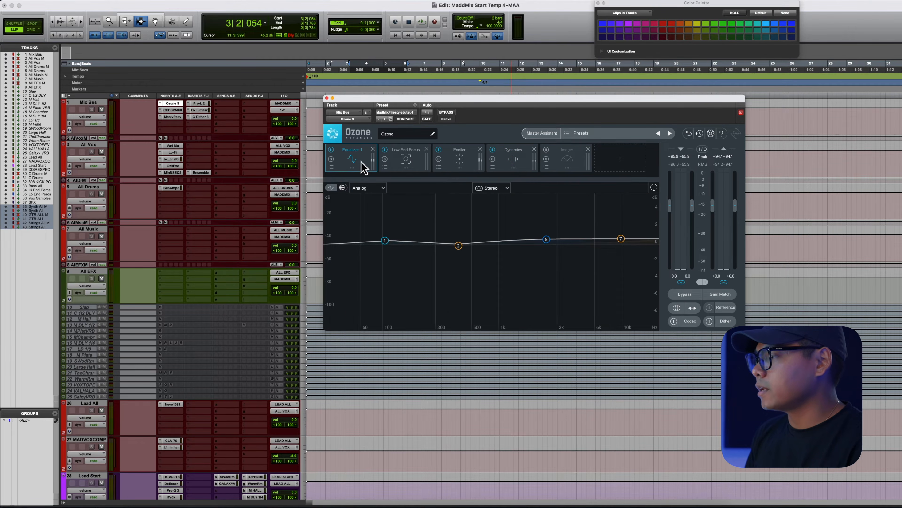
pyautogui.click(417, 165)
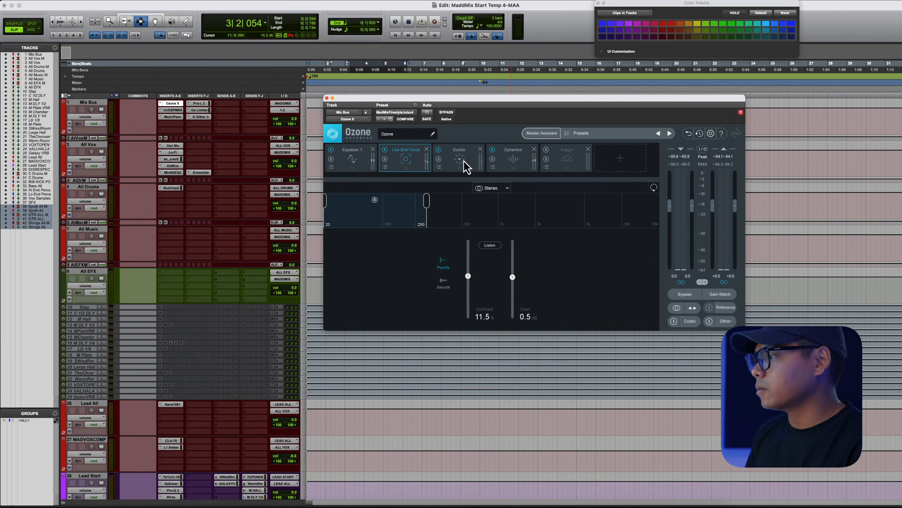
# - Open the Clariphonic and Massive Passive EQ inserts on the Mix Bus to inspect them
pyautogui.click(173, 110)
pyautogui.moveTo(480, 104); pyautogui.dragTo(479, 111)
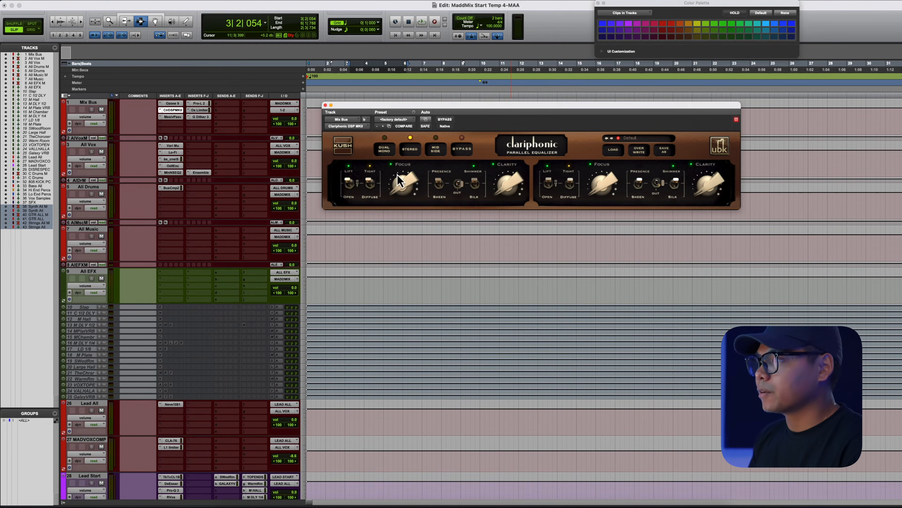
pyautogui.click(173, 117)
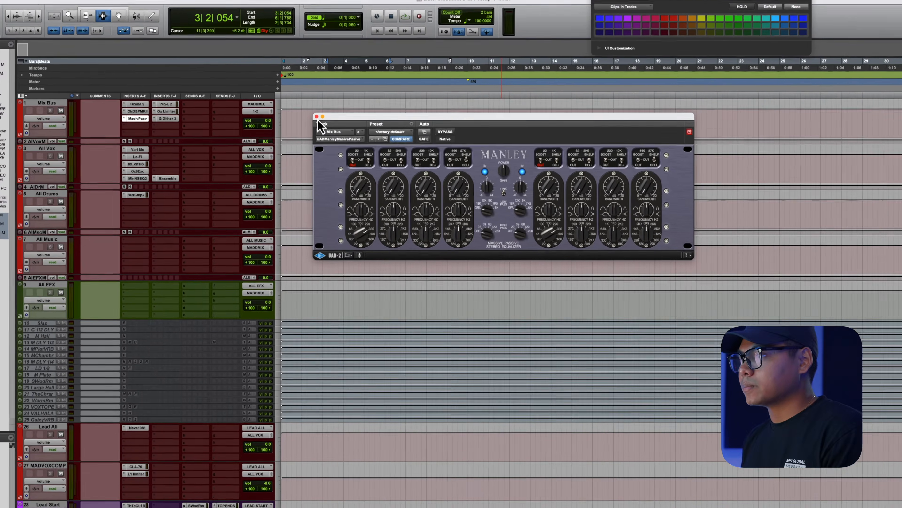
pyautogui.click(36, 107)
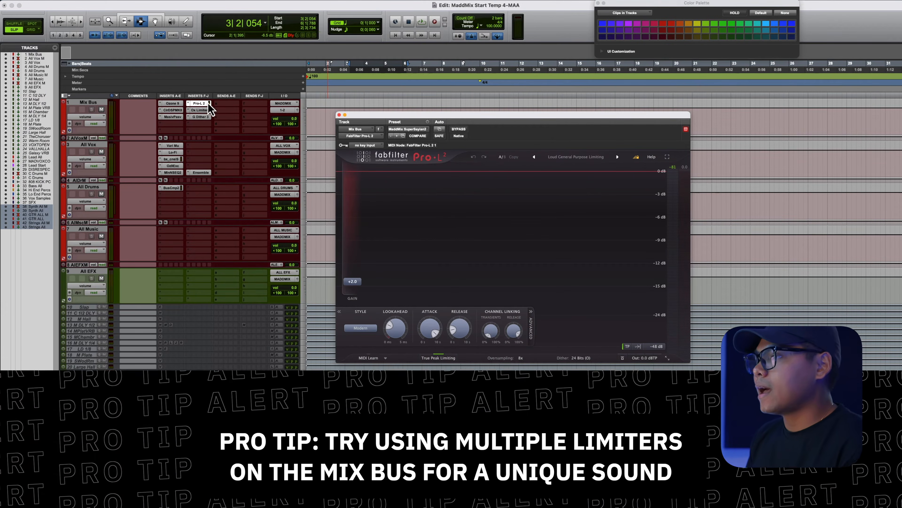
# - Switch back and forth between the Pro-L 2 and Oxford Limiter inserts on the Mix Bus
pyautogui.click(204, 111)
pyautogui.click(203, 110)
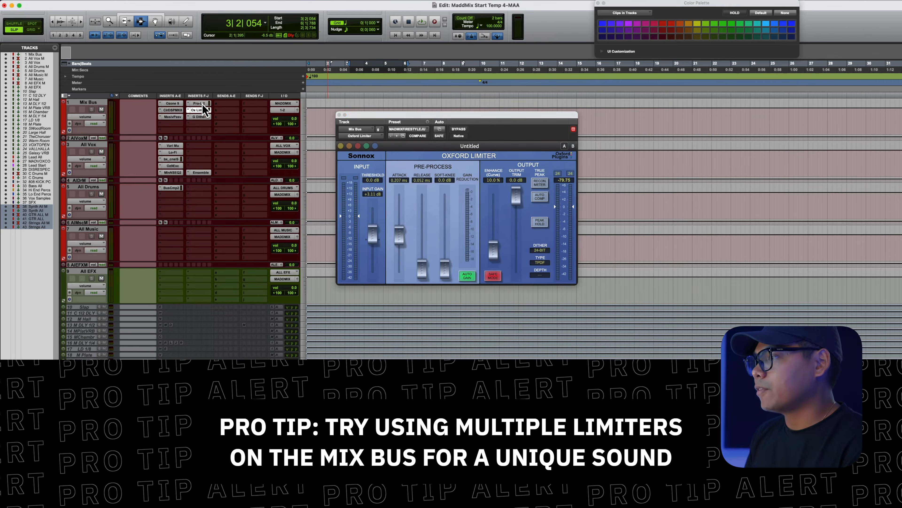
pyautogui.click(203, 104)
pyautogui.click(202, 110)
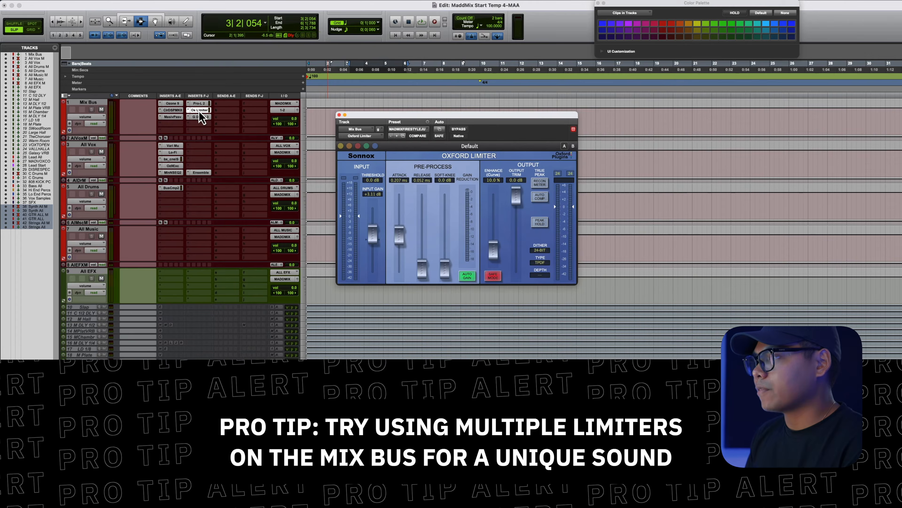
pyautogui.click(201, 104)
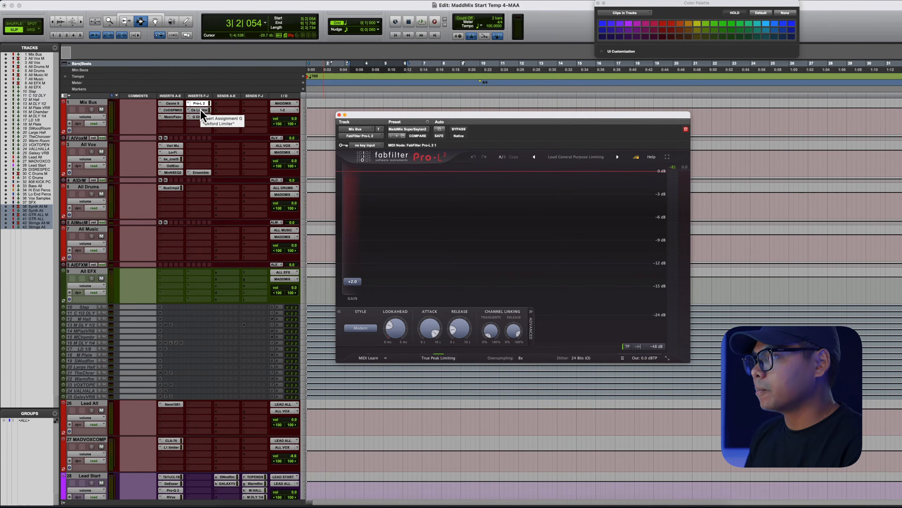
pyautogui.click(202, 110)
pyautogui.click(201, 104)
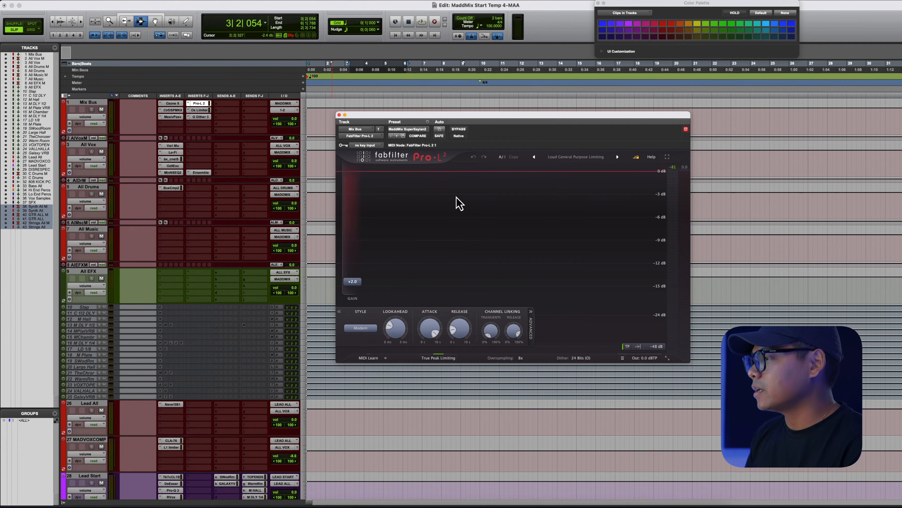
pyautogui.click(198, 110)
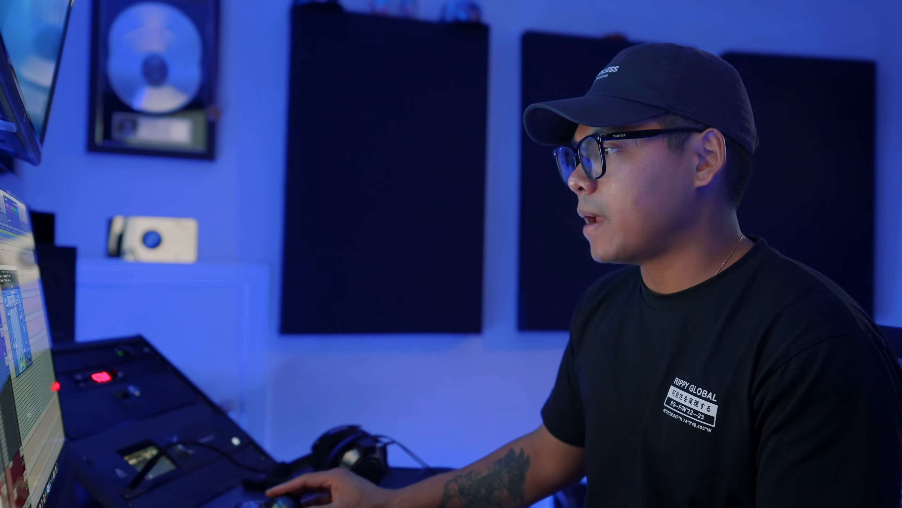
# - Open the Good Dither 3 insert on the Mix Bus, reposition its window and close it
pyautogui.moveTo(454, 114); pyautogui.dragTo(474, 139)
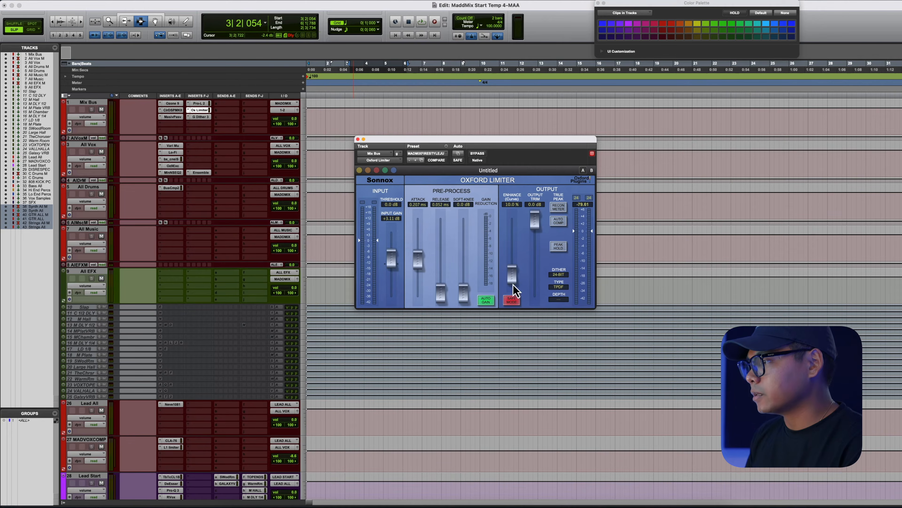
pyautogui.click(201, 117)
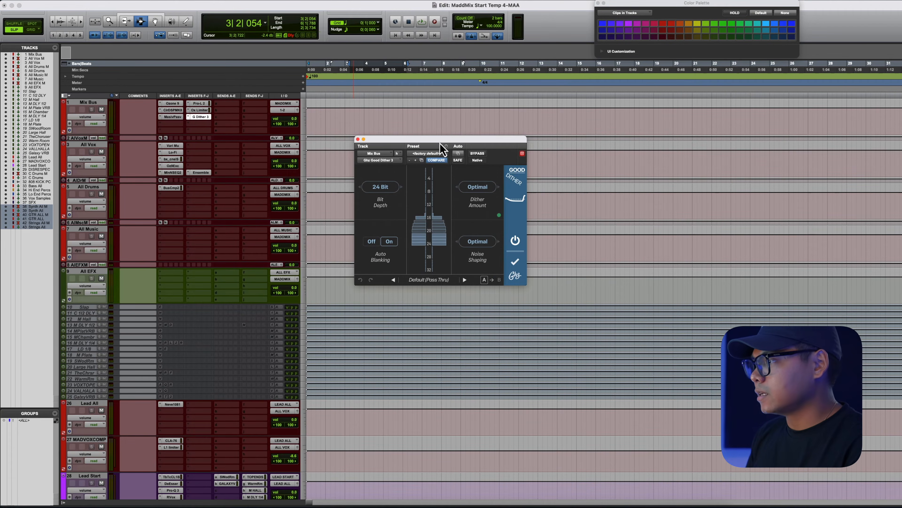
pyautogui.moveTo(440, 142); pyautogui.dragTo(452, 136)
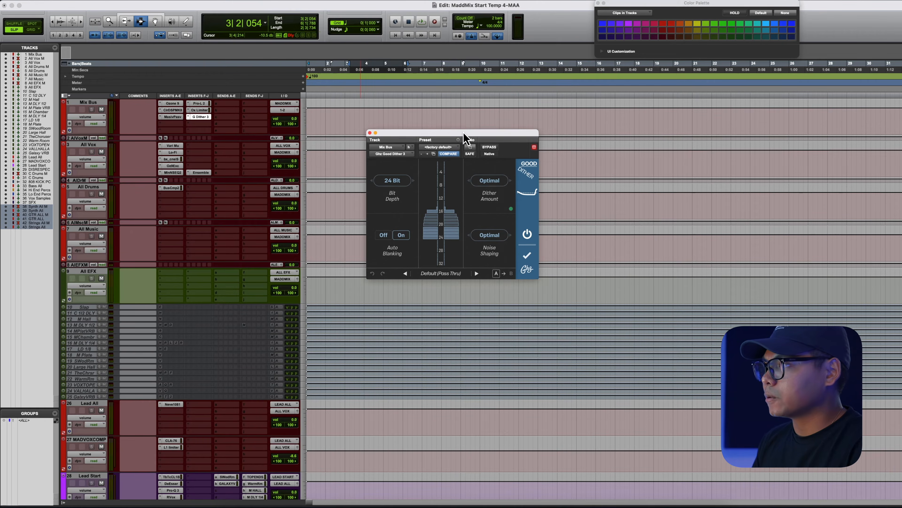
pyautogui.moveTo(466, 136); pyautogui.dragTo(466, 126)
pyautogui.click(370, 123)
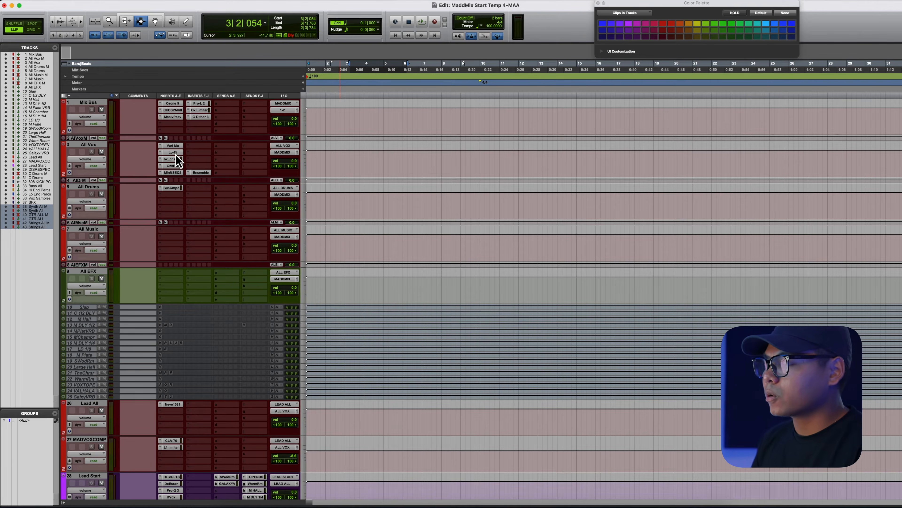
# - Open the Vari Mu and Lo-Fi inserts on the All Vox track to inspect them
pyautogui.click(170, 146)
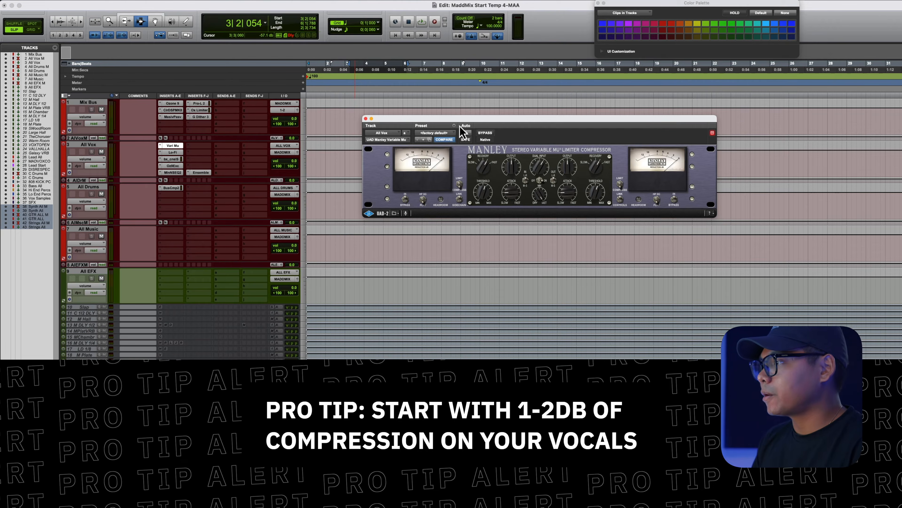
pyautogui.moveTo(366, 120); pyautogui.dragTo(338, 122)
pyautogui.click(170, 153)
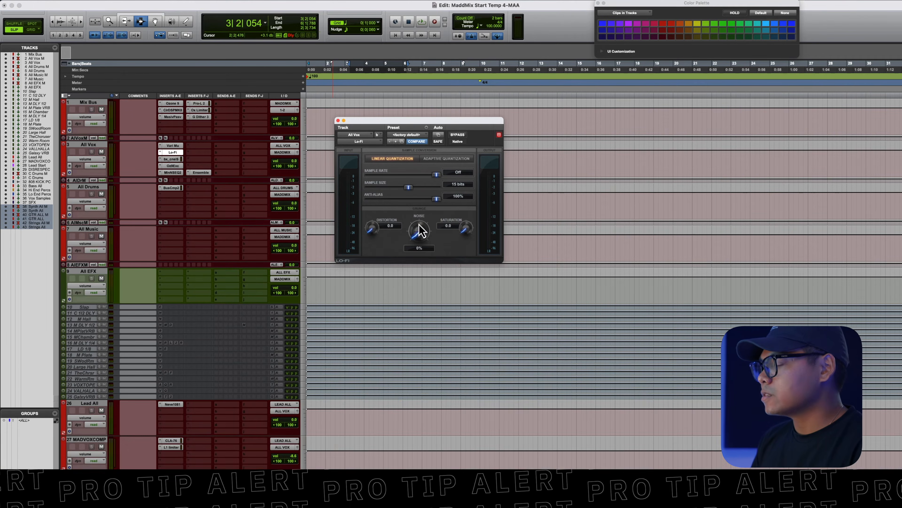
pyautogui.moveTo(428, 123); pyautogui.dragTo(437, 111)
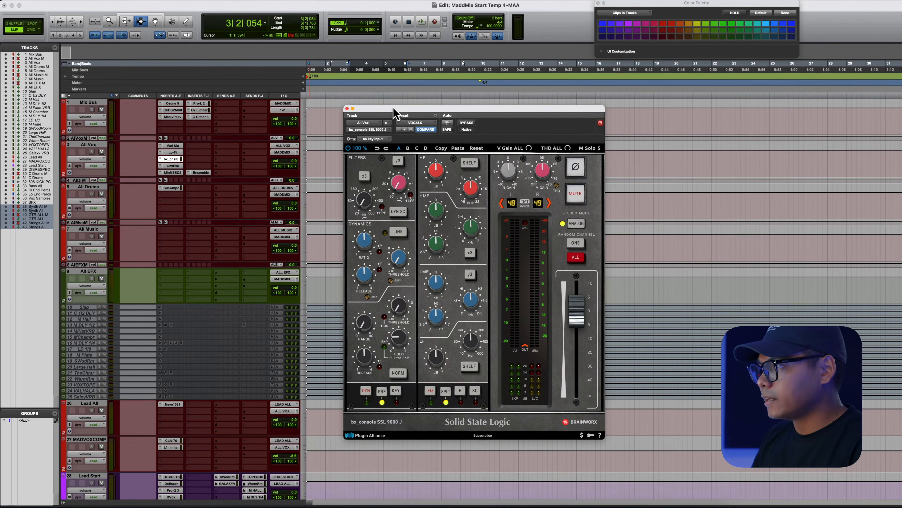
# - Inspect the SSL 9000 J, Millennia NSEQ-2 and Ensemble inserts on the All Vox track
pyautogui.moveTo(394, 108); pyautogui.dragTo(392, 90)
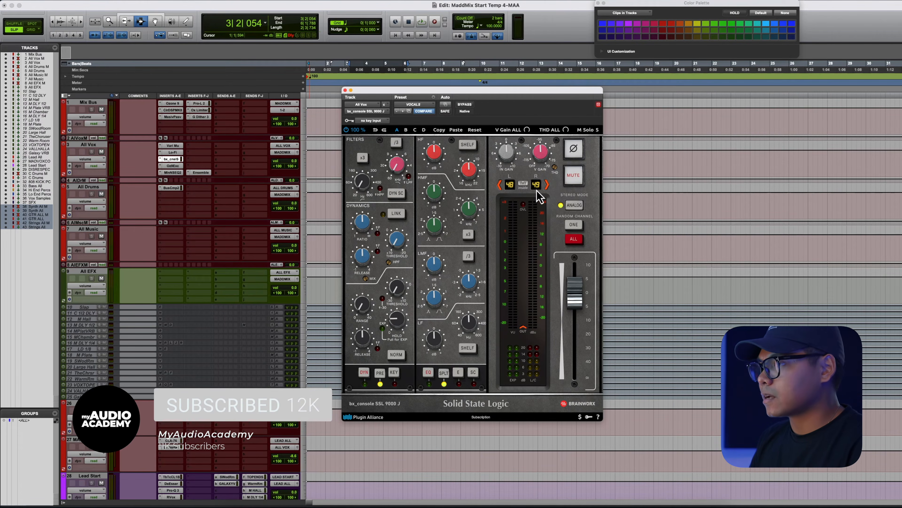
pyautogui.click(173, 165)
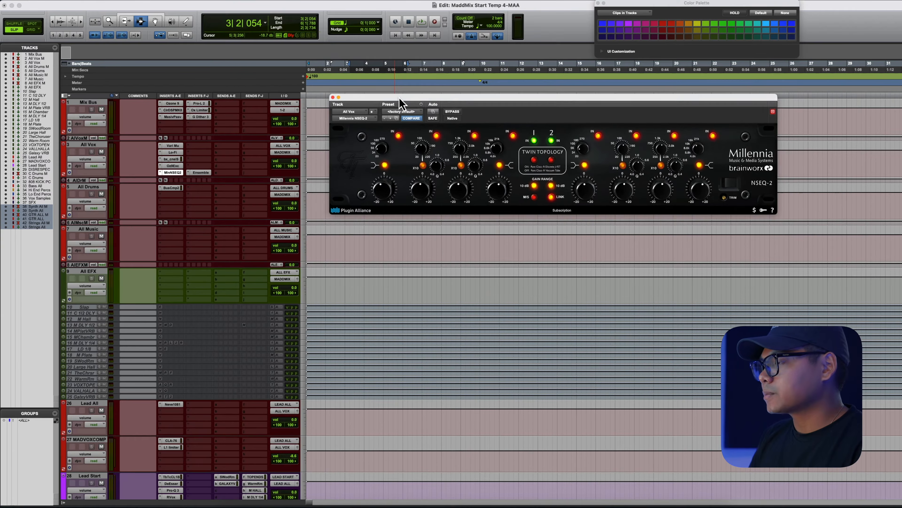
pyautogui.moveTo(398, 98); pyautogui.dragTo(380, 148)
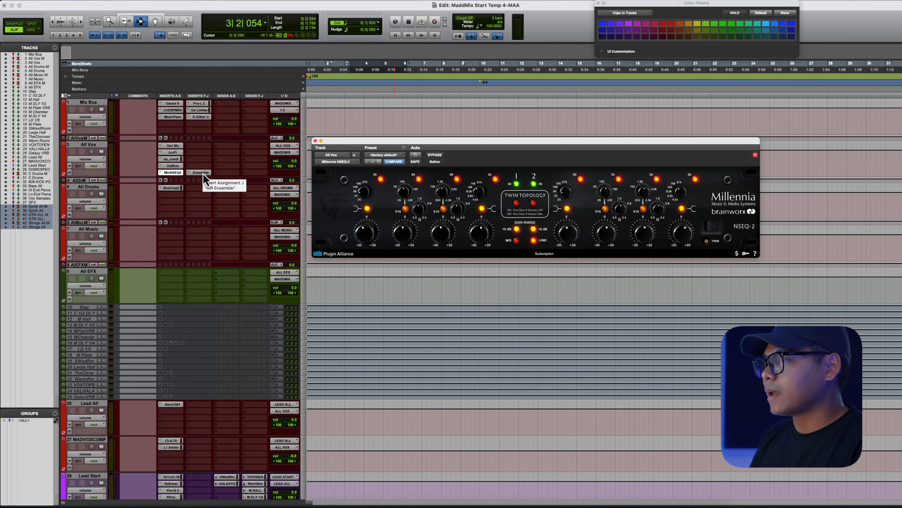
pyautogui.click(201, 173)
pyautogui.moveTo(413, 141); pyautogui.dragTo(423, 111)
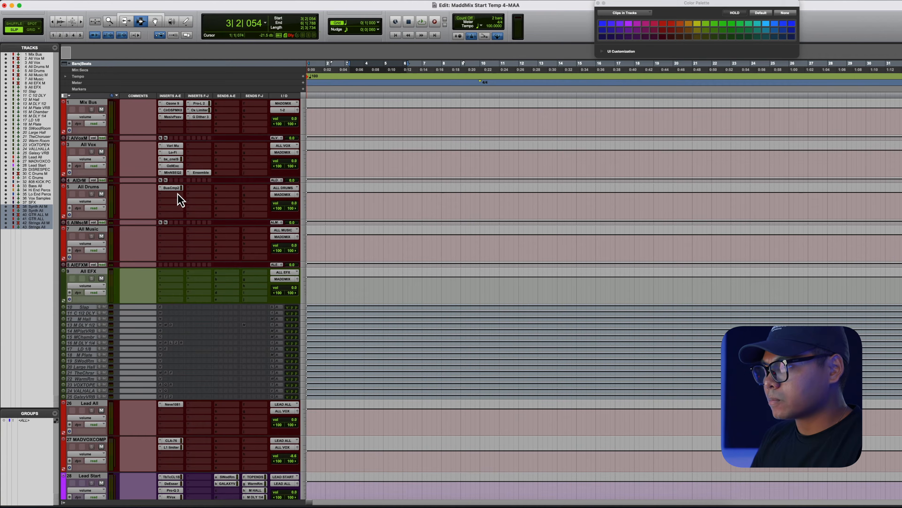
# - Open the NLS Channel insert on the All Drums bus, reposition its window, and compare it with the All Drums M insert
pyautogui.click(160, 180)
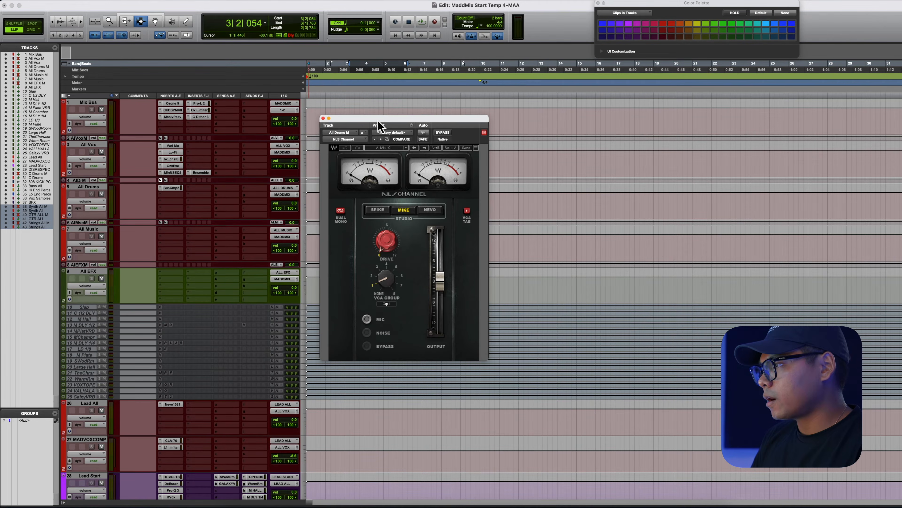
pyautogui.moveTo(379, 120); pyautogui.dragTo(384, 115)
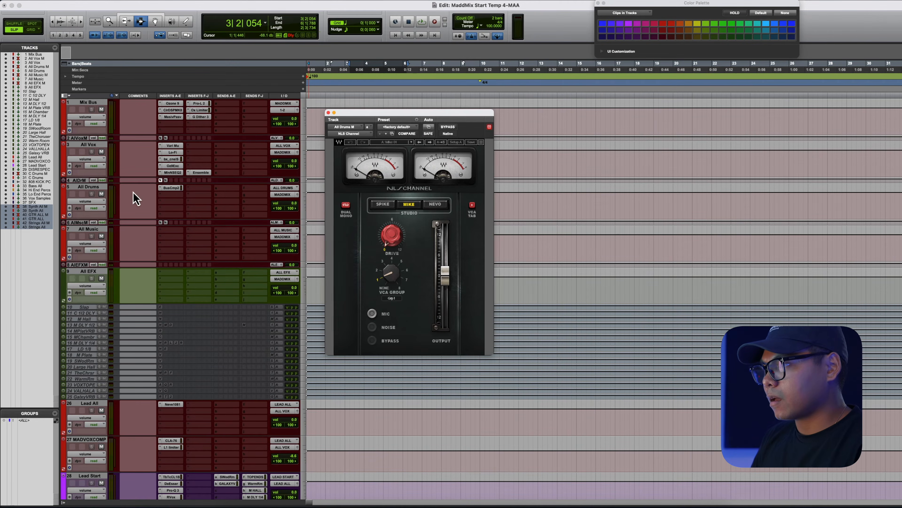
pyautogui.click(166, 180)
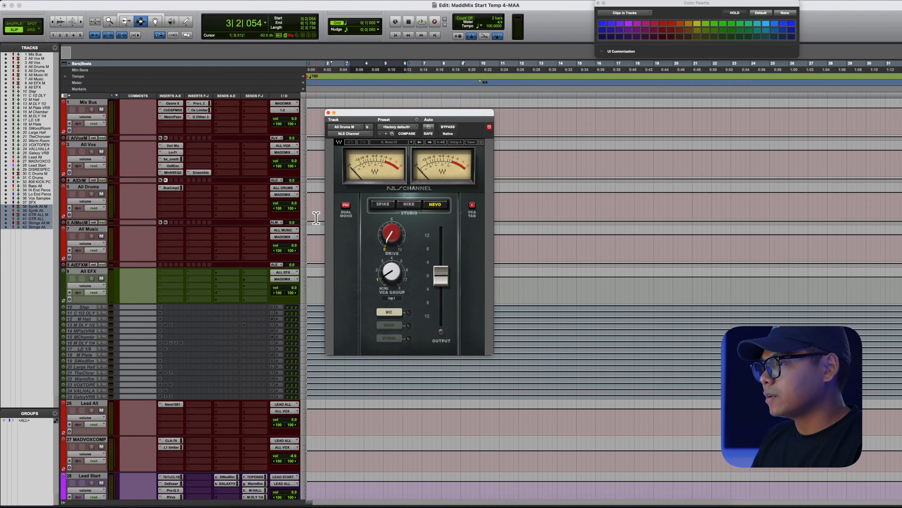
pyautogui.click(172, 188)
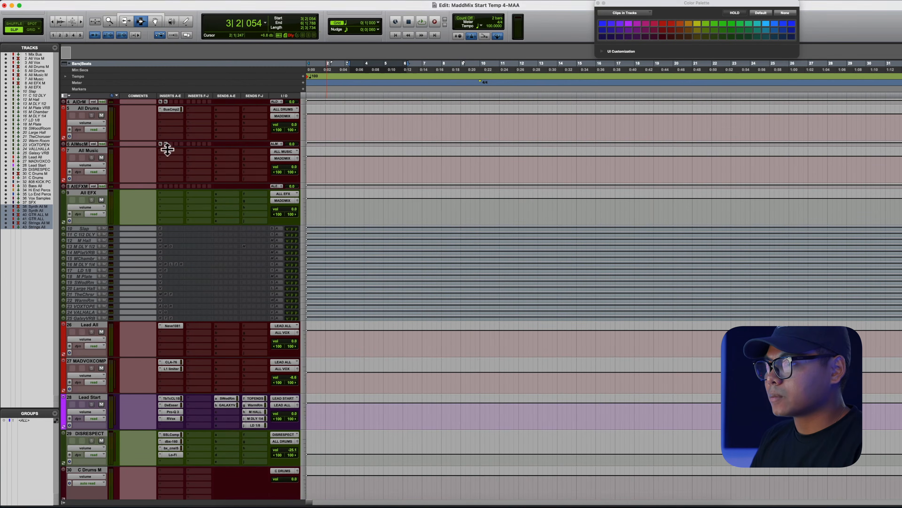
# - Open the NLS Channel insert on the All Music track and switch between its insert slots to inspect them
pyautogui.click(165, 144)
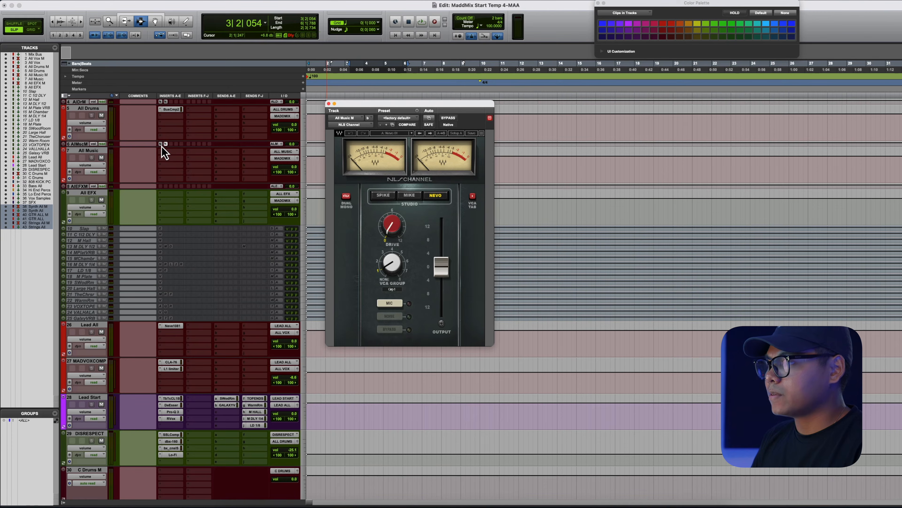
pyautogui.click(160, 144)
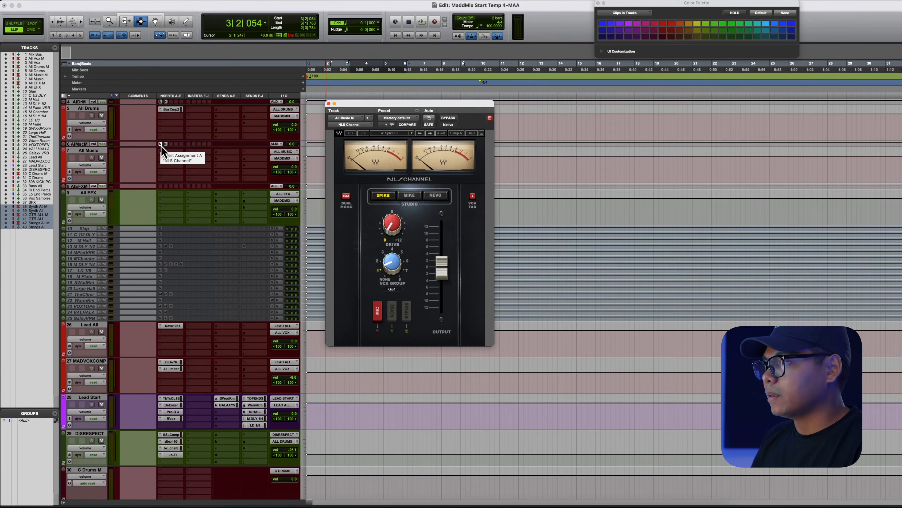
pyautogui.click(165, 144)
# - Open the LO 1/8 and TOP ENDSAUCE send windows on the Lead Start track
pyautogui.click(328, 180)
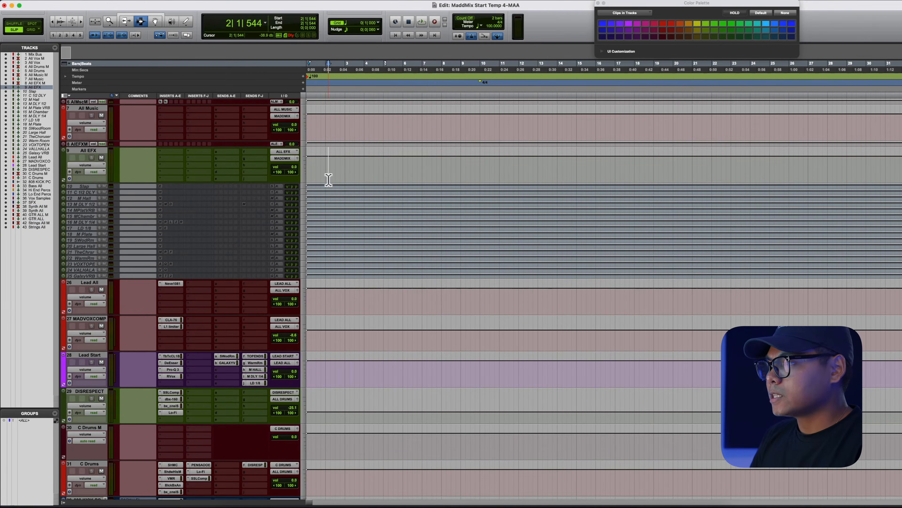
pyautogui.moveTo(328, 179); pyautogui.dragTo(378, 277)
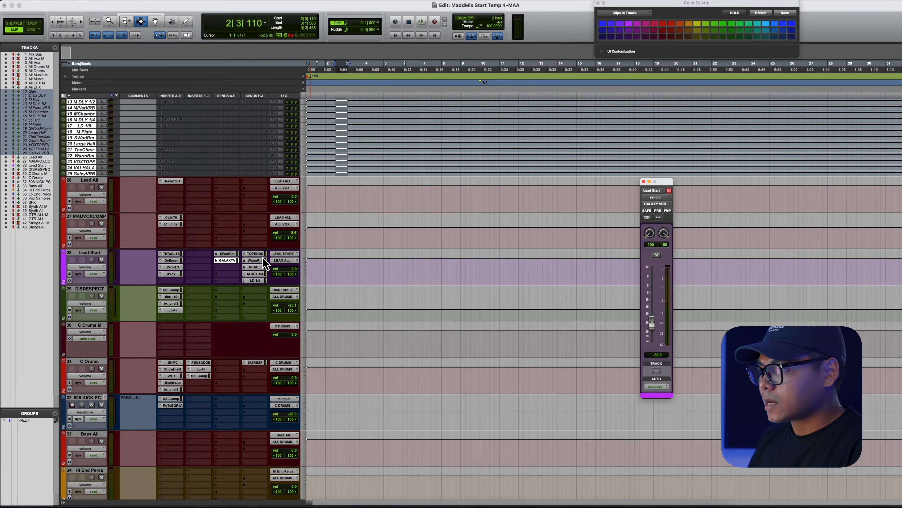
pyautogui.click(257, 260)
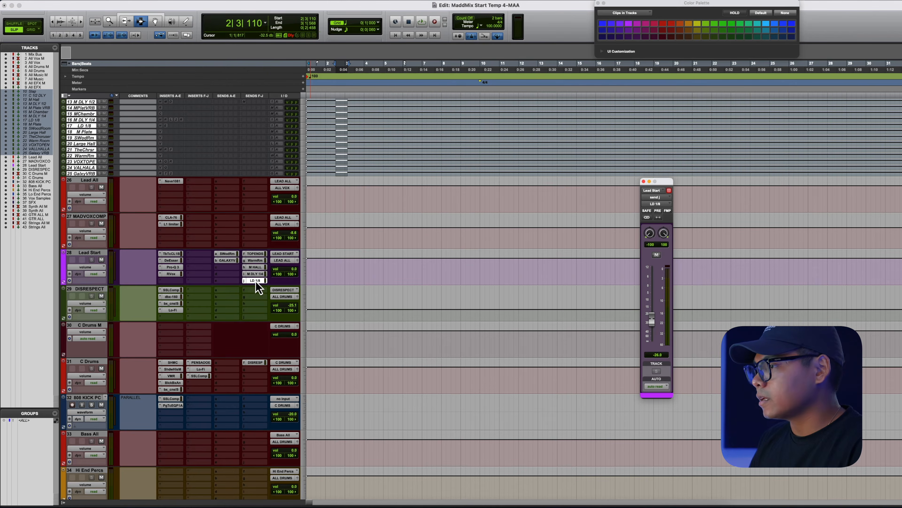
pyautogui.click(256, 254)
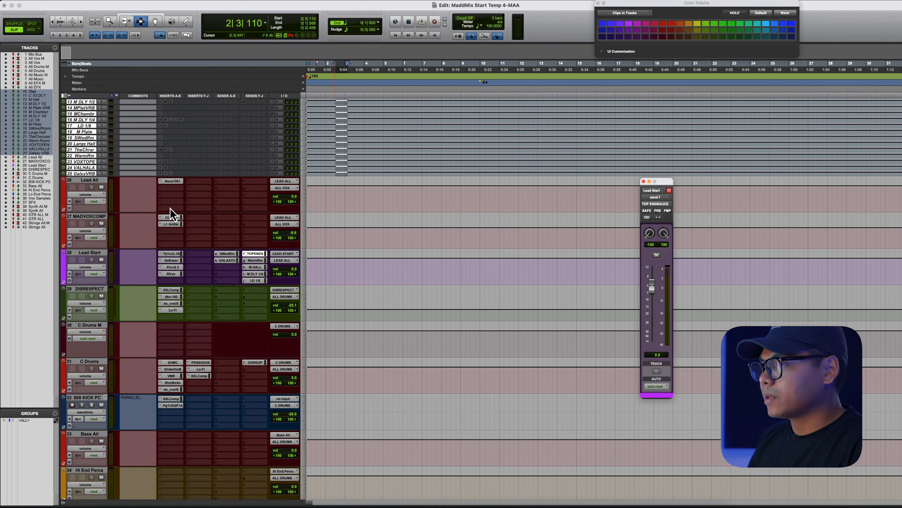
# - Open the Tube-Tech CL 1B, DeEsser and Pro-Q 3 inserts on the Lead Start track, repositioning the Pro-Q 3 window
pyautogui.click(171, 254)
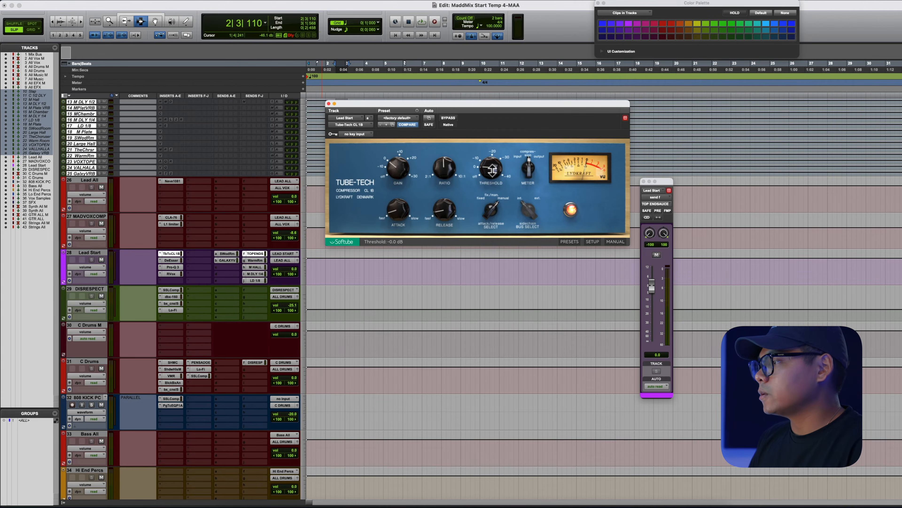
pyautogui.click(172, 261)
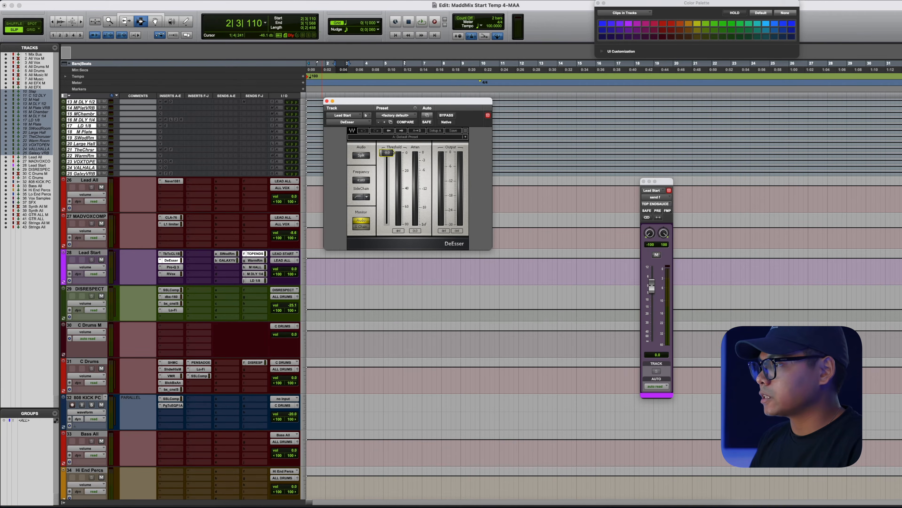
pyautogui.click(173, 267)
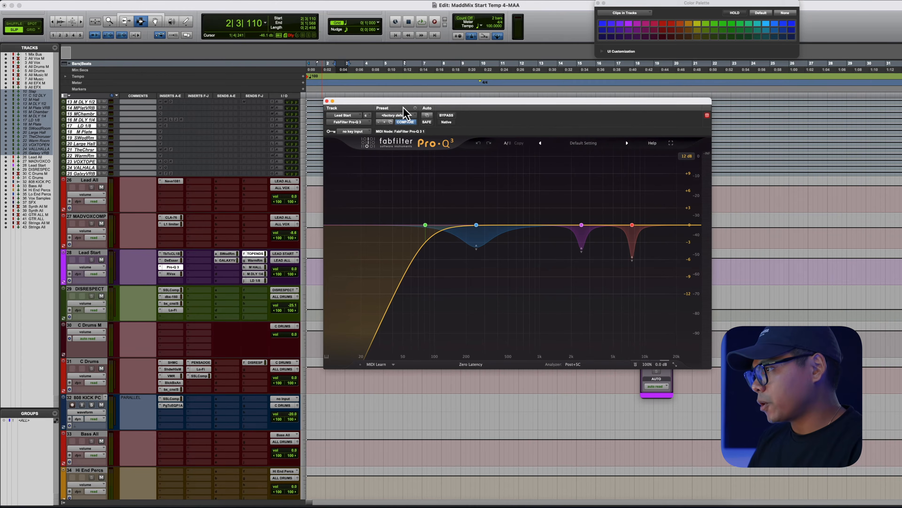
pyautogui.moveTo(405, 104); pyautogui.dragTo(400, 98)
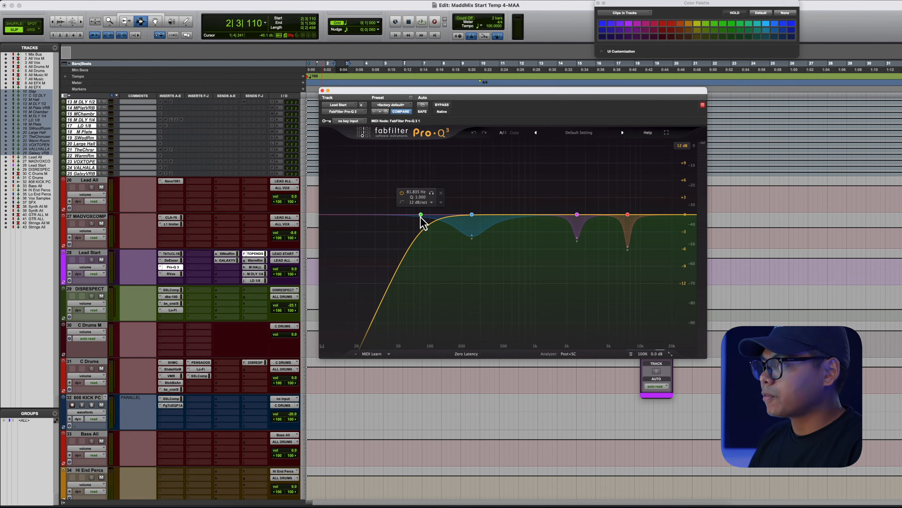
# - Select two EQ bands in the Lead Start Pro-Q 3 to inspect them, and close its window
pyautogui.click(471, 236)
pyautogui.click(627, 245)
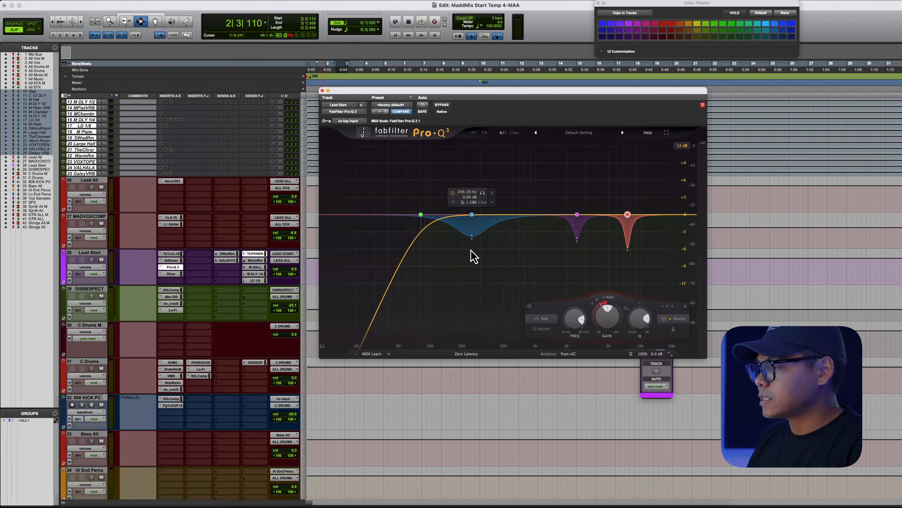
pyautogui.click(322, 91)
# - Open the RVox insert on the Lead Start track and move its window aside
pyautogui.click(172, 274)
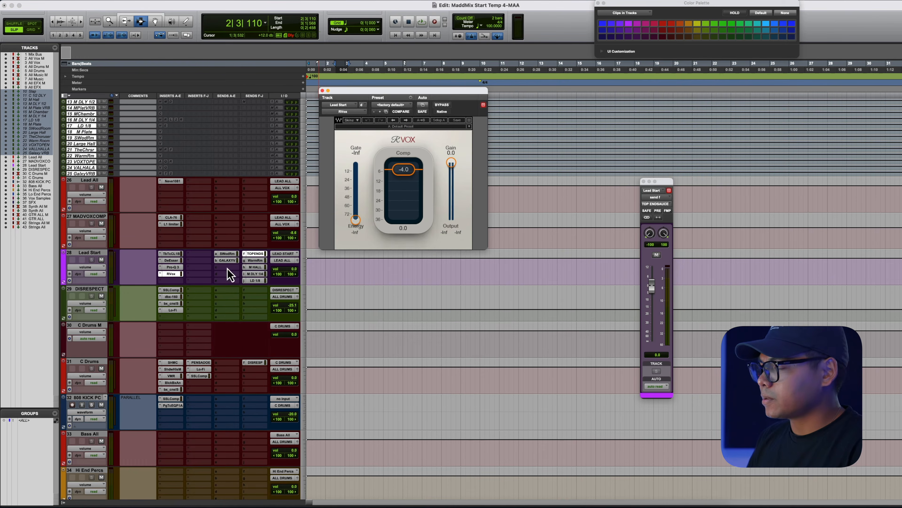
pyautogui.moveTo(406, 94); pyautogui.dragTo(433, 104)
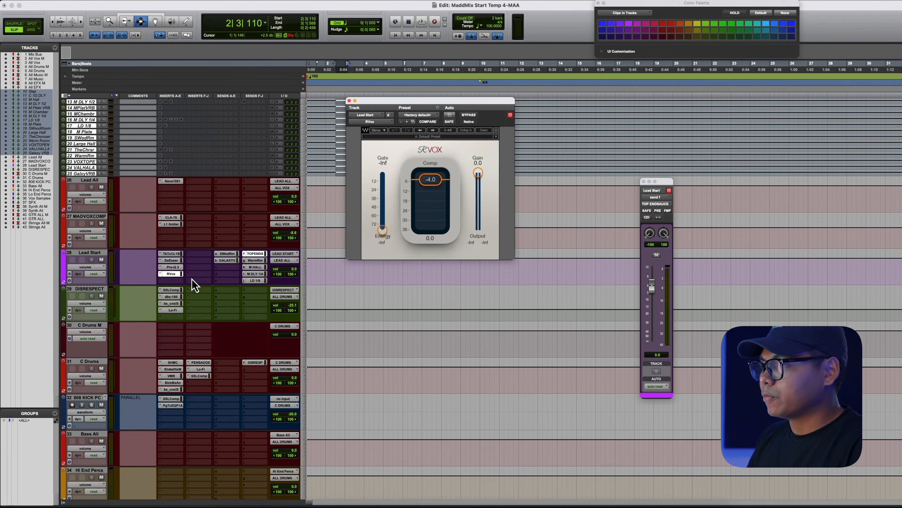
# - Open the Neve 1081 insert on the Lead All track and reposition its window
pyautogui.scroll(10, 192, 279)
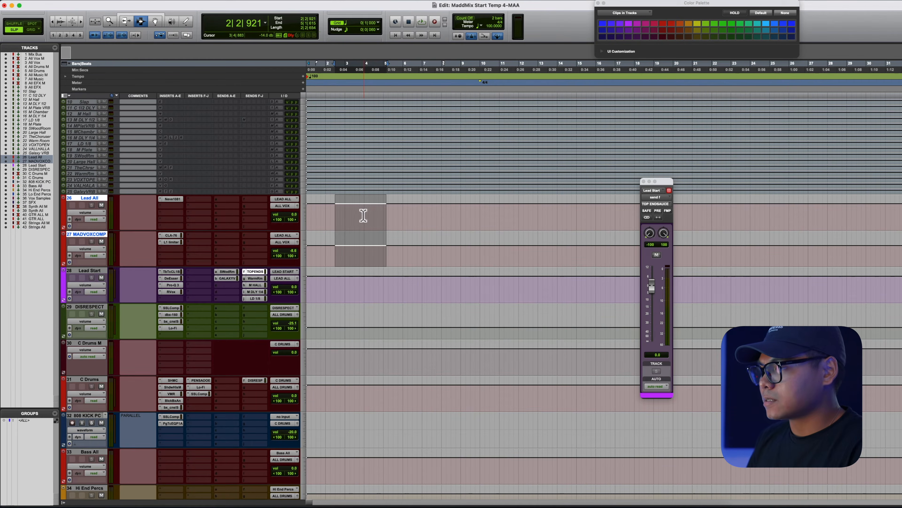
pyautogui.moveTo(362, 208); pyautogui.dragTo(378, 248)
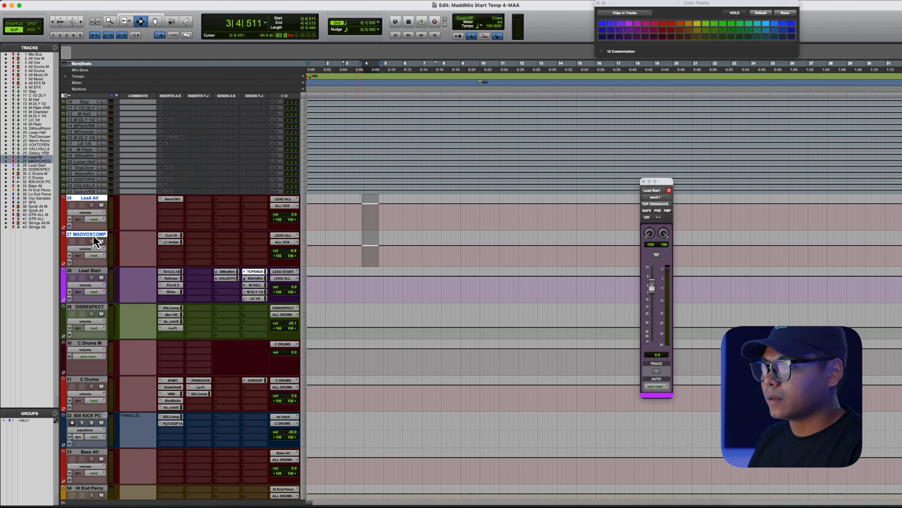
pyautogui.click(358, 220)
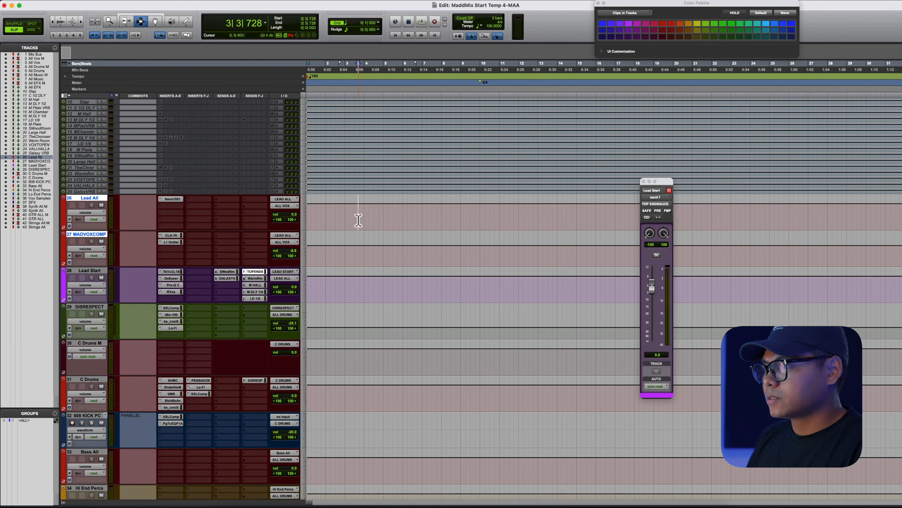
pyautogui.click(172, 200)
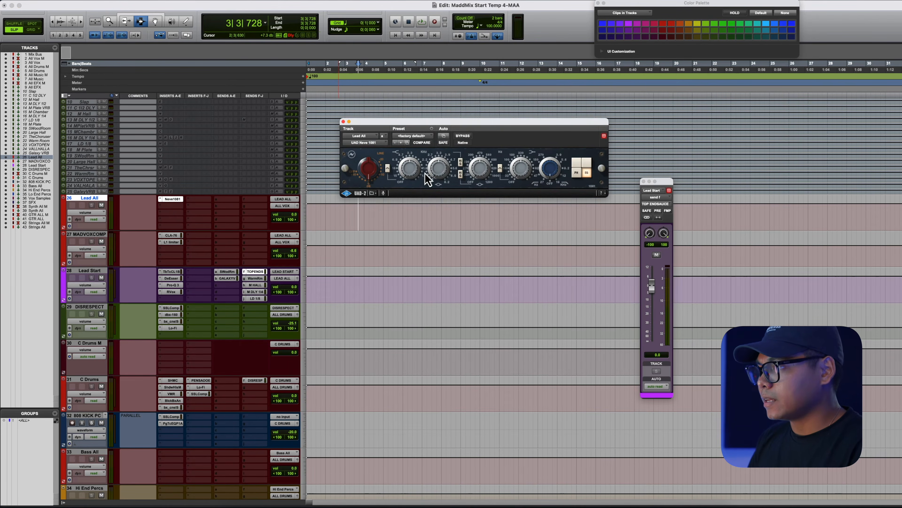
pyautogui.moveTo(435, 122); pyautogui.dragTo(425, 110)
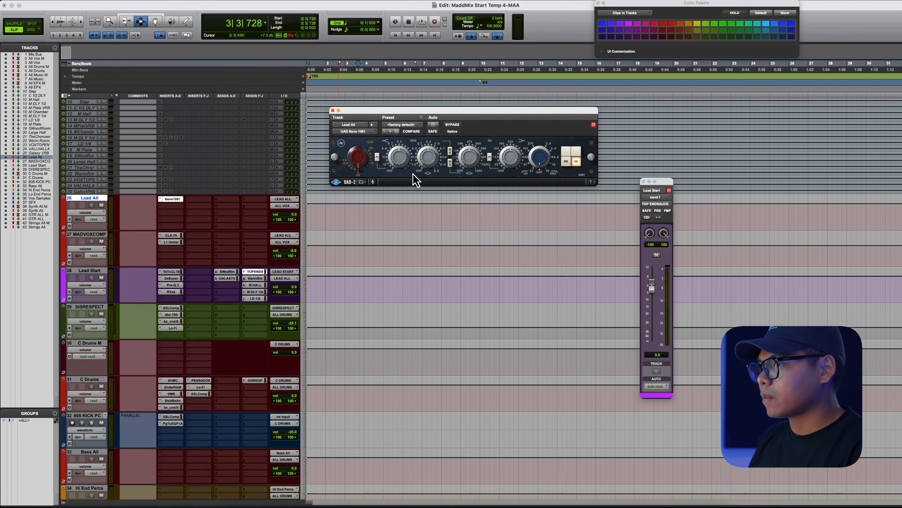
# - Open the CLA-76 and L1 Limiter inserts on the MADVOXCOMP track to inspect them
pyautogui.click(171, 235)
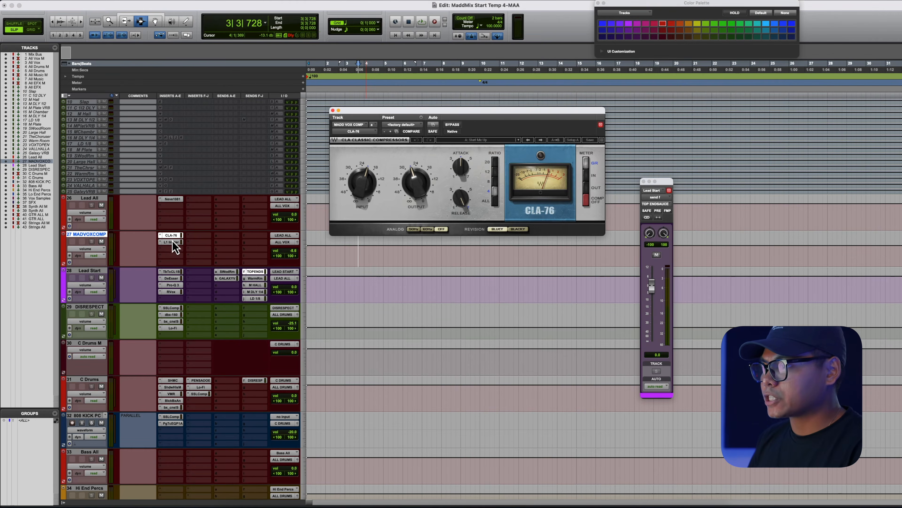
pyautogui.click(172, 242)
pyautogui.click(173, 236)
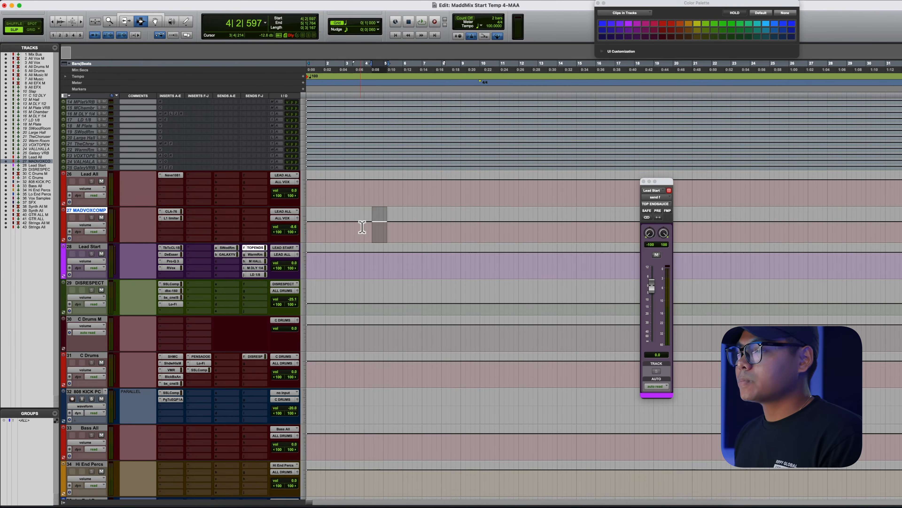
# - Open the SSLComp, dbx-160, SSL 4000 G and Lo-Fi inserts on the DISRESPECT track in turn
pyautogui.moveTo(363, 227); pyautogui.dragTo(385, 230)
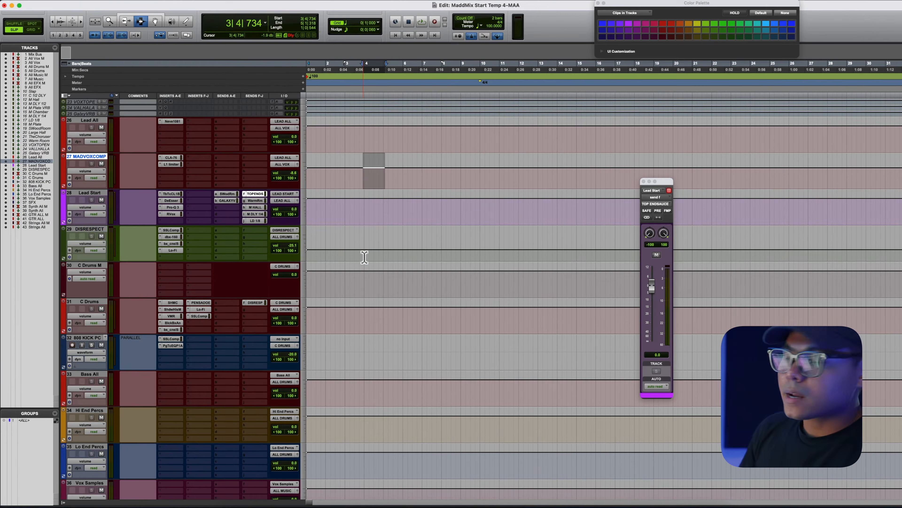
pyautogui.moveTo(347, 251); pyautogui.dragTo(409, 250)
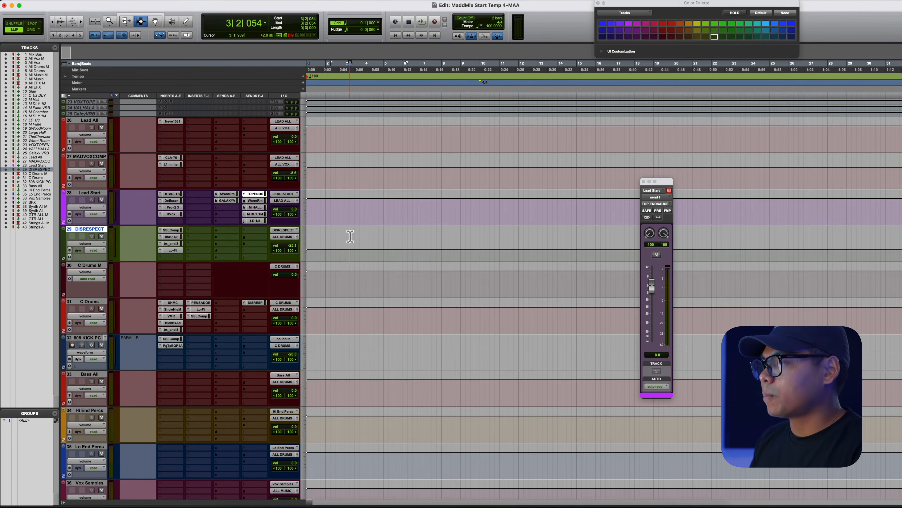
pyautogui.moveTo(334, 303); pyautogui.dragTo(404, 314)
pyautogui.click(171, 230)
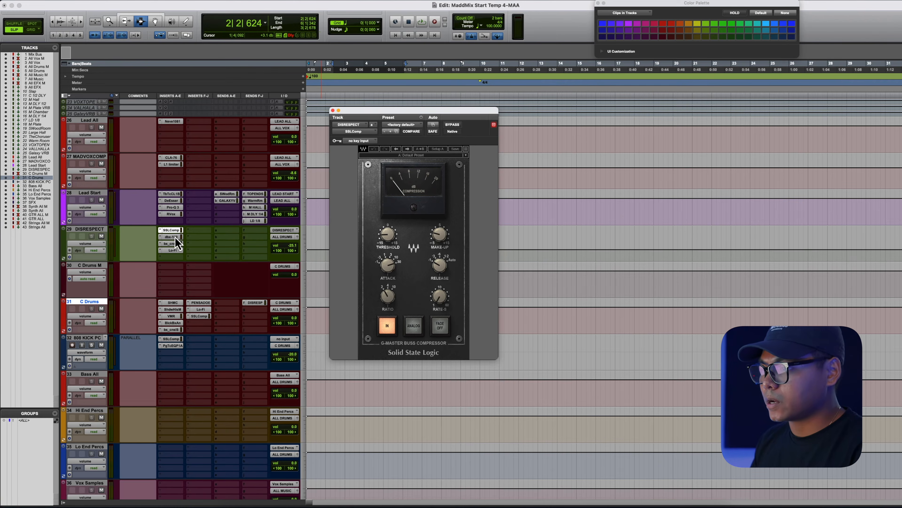
pyautogui.click(175, 238)
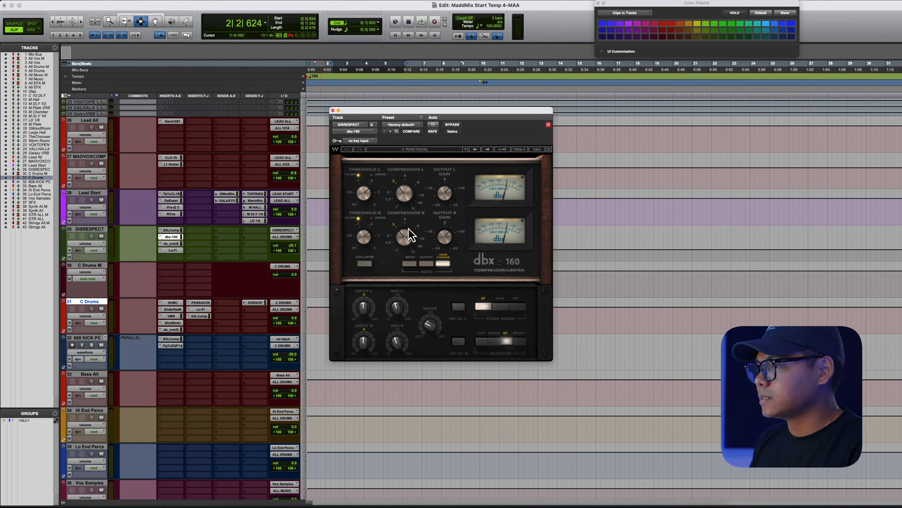
pyautogui.click(172, 244)
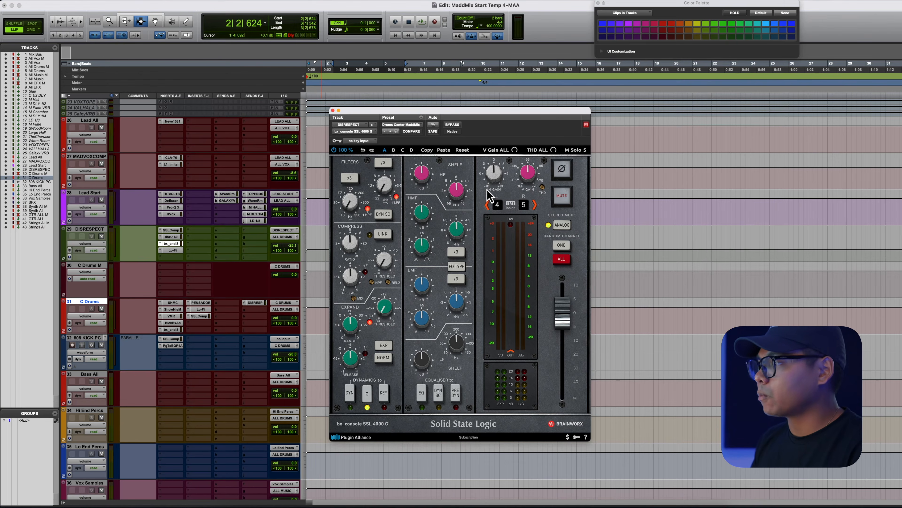
pyautogui.click(173, 250)
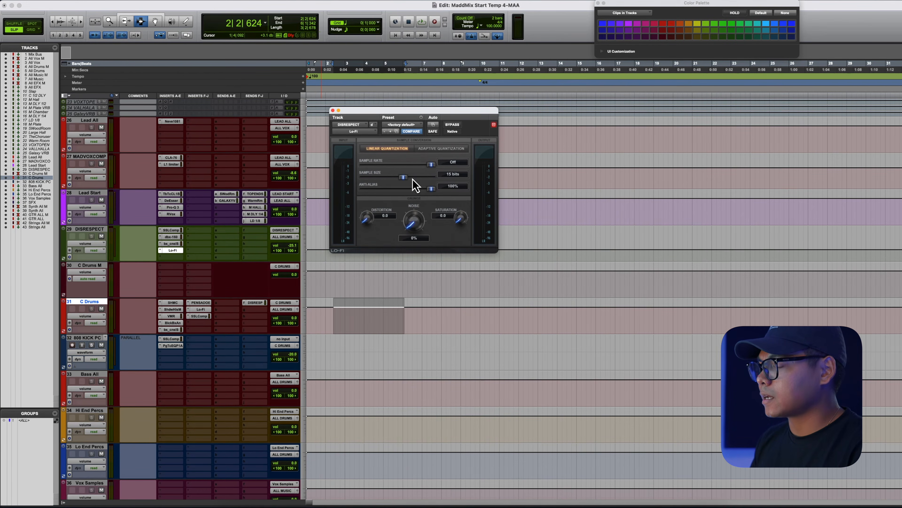
pyautogui.moveTo(371, 113); pyautogui.dragTo(383, 116)
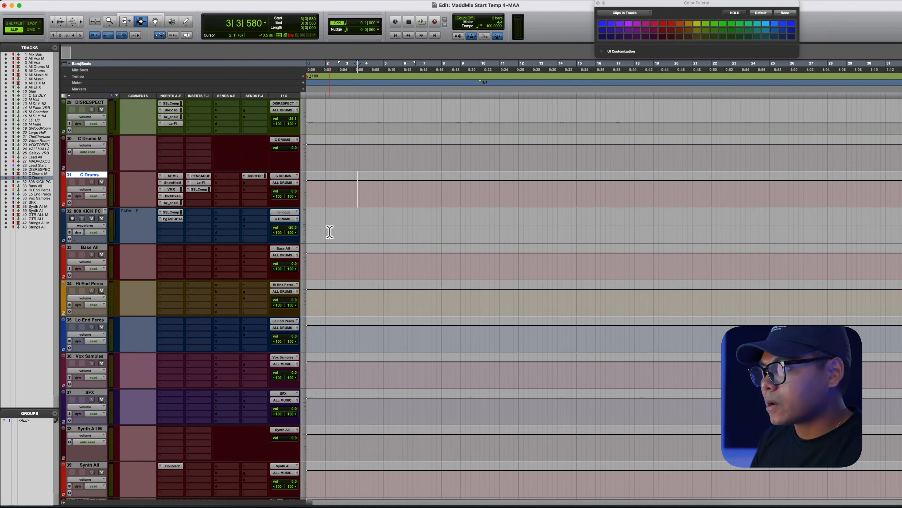
# - Switch between the UAD and Plugin Alliance Shadow Hills Mastering Comp inserts on the C Drums track
pyautogui.click(328, 191)
pyautogui.moveTo(328, 191); pyautogui.dragTo(375, 190)
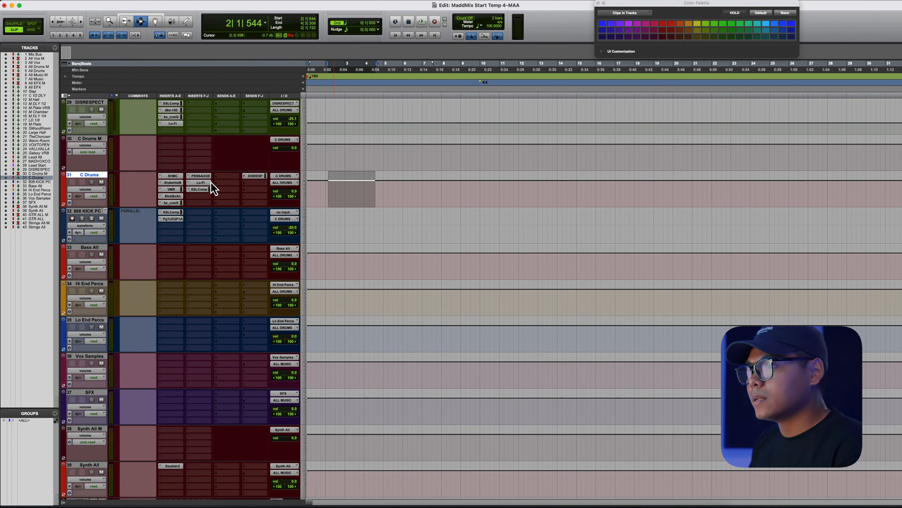
pyautogui.click(171, 180)
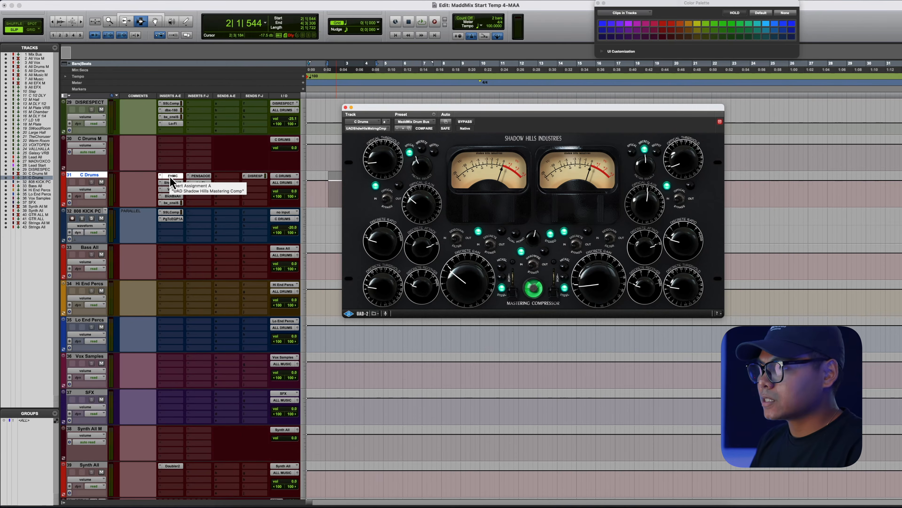
pyautogui.click(172, 183)
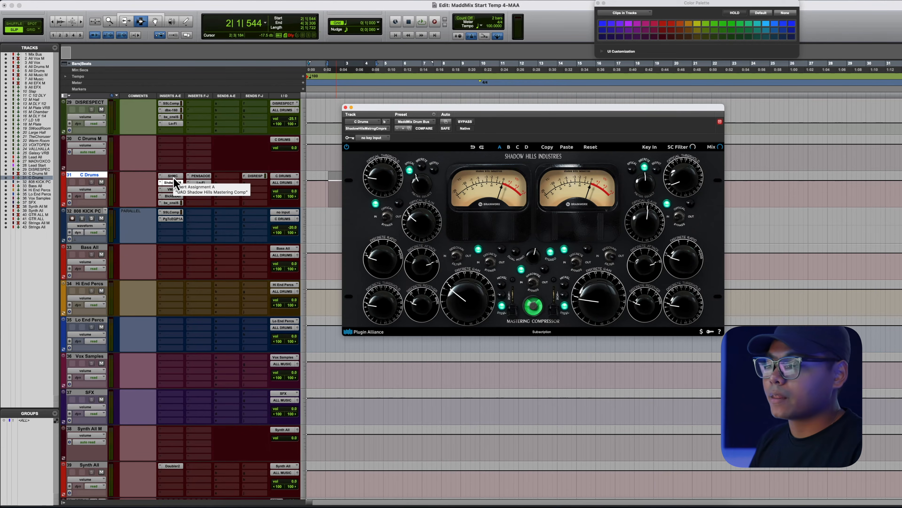
pyautogui.click(173, 176)
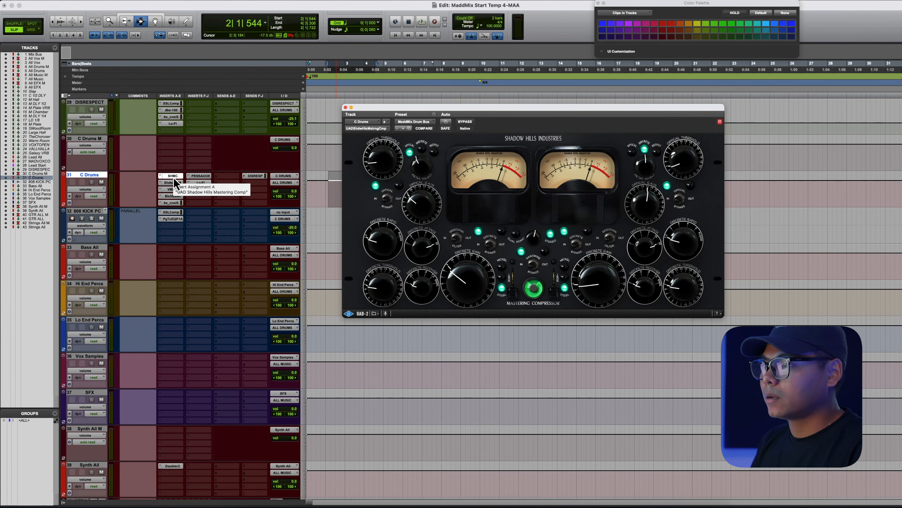
pyautogui.click(174, 182)
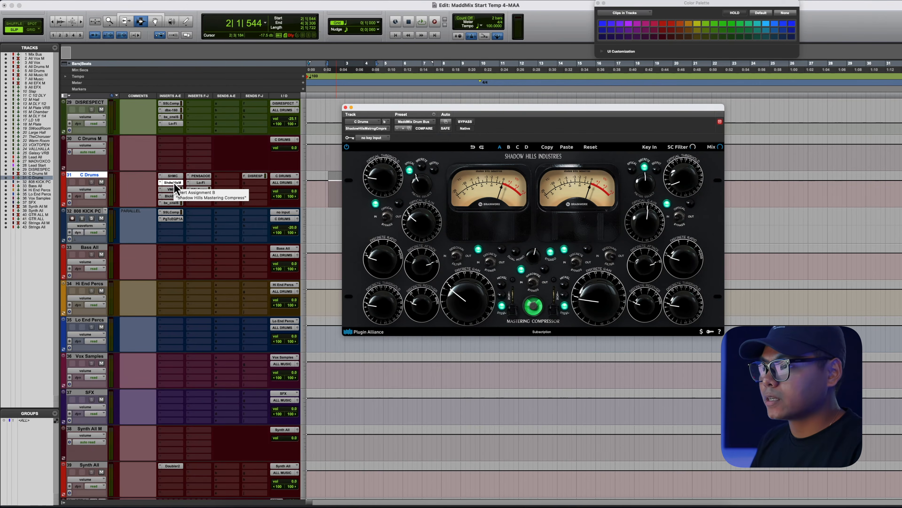
# - Open the Virtual Mix Rack insert on the C Drums track and reposition its window
pyautogui.click(174, 176)
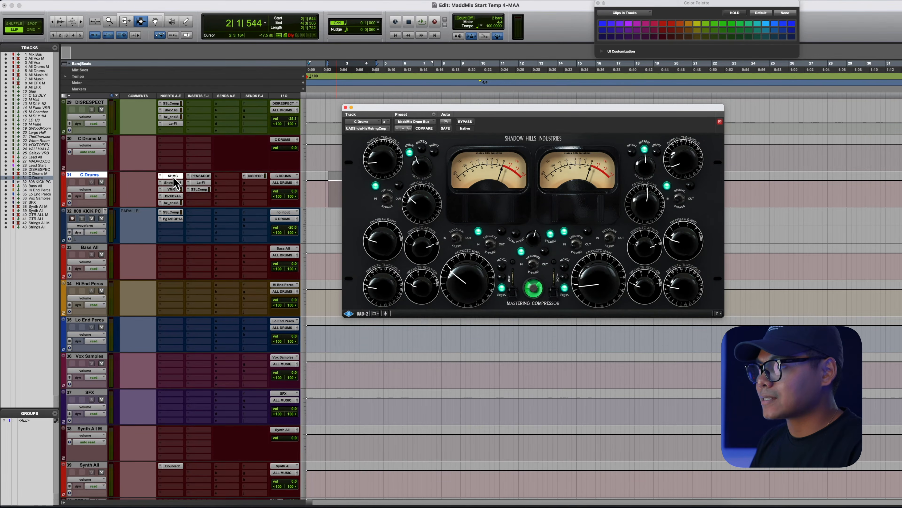
pyautogui.click(173, 190)
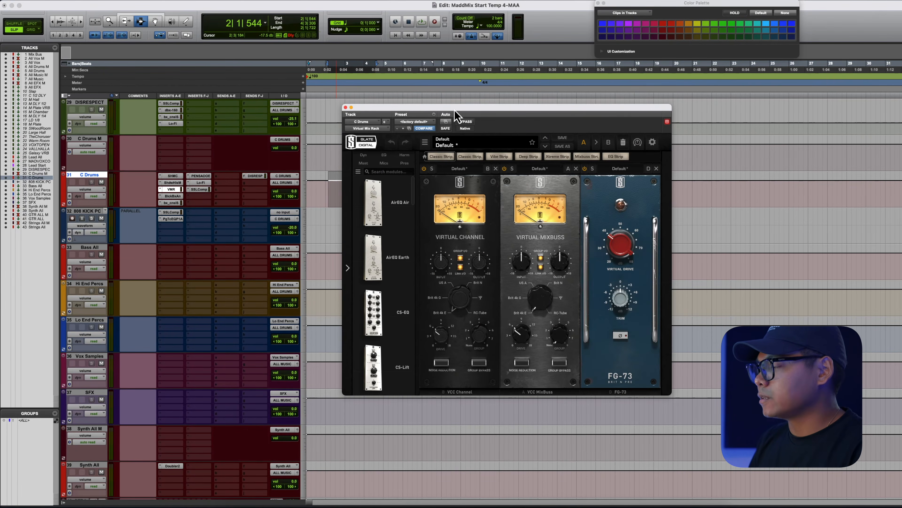
pyautogui.moveTo(454, 110); pyautogui.dragTo(438, 85)
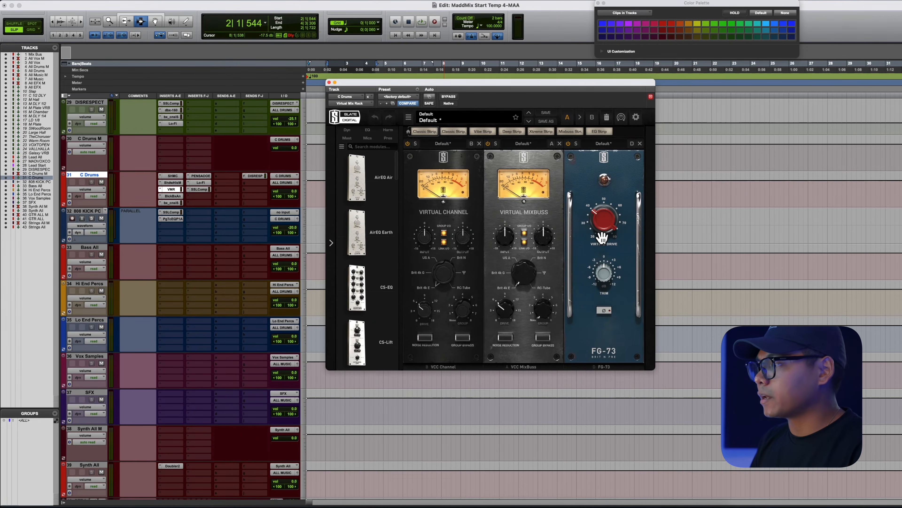
# - Open the Black Box HG-2 and bx_console SSL 9000 J inserts on the C Drums track, repositioning each window
pyautogui.click(173, 195)
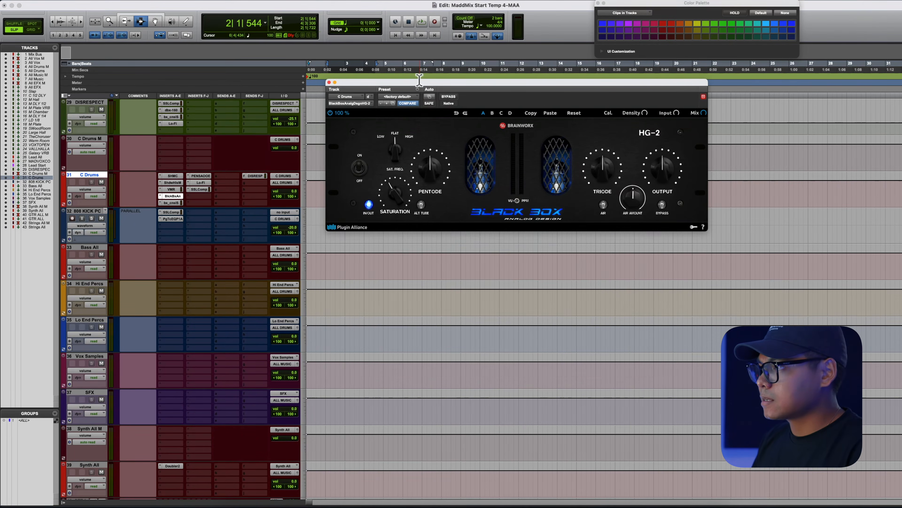
pyautogui.moveTo(419, 80); pyautogui.dragTo(398, 144)
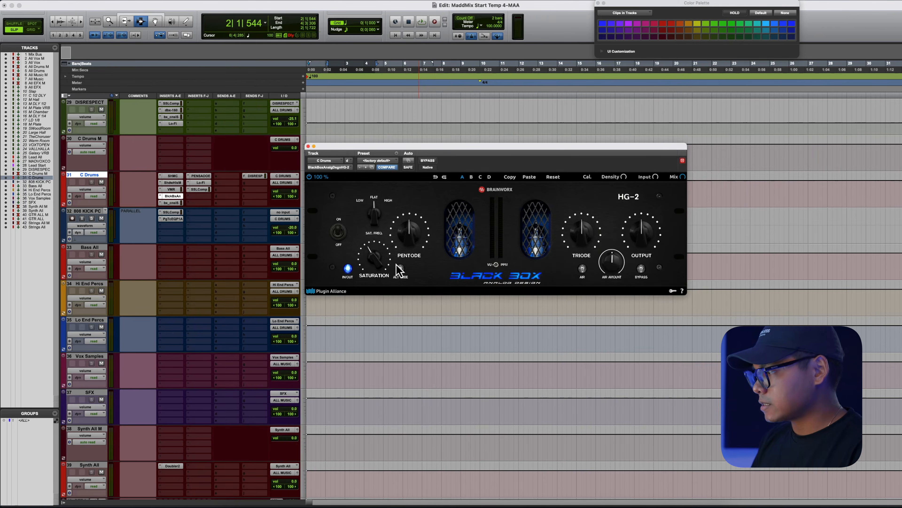
pyautogui.click(172, 202)
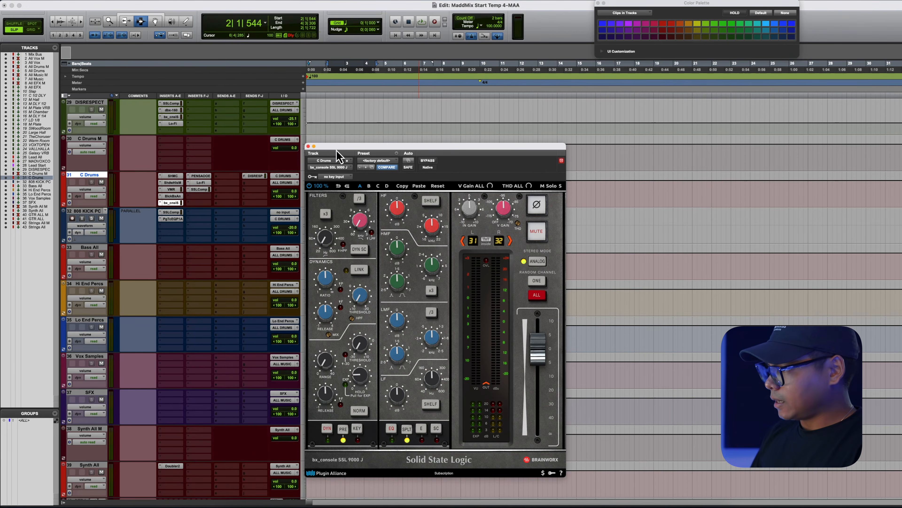
pyautogui.moveTo(339, 147); pyautogui.dragTo(355, 125)
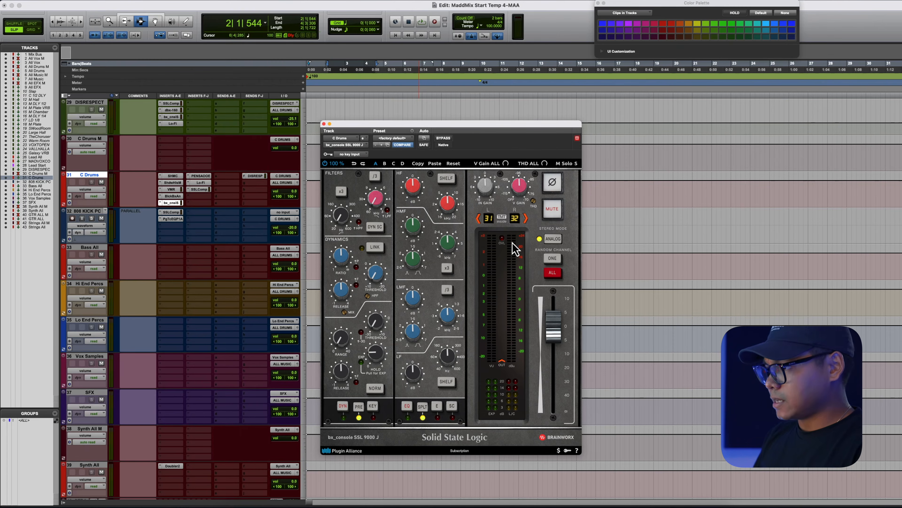
# - Open the Pensado EQ, Lo-Fi and SSLComp inserts on the C Drums track in turn, then close the plugin window
pyautogui.click(201, 176)
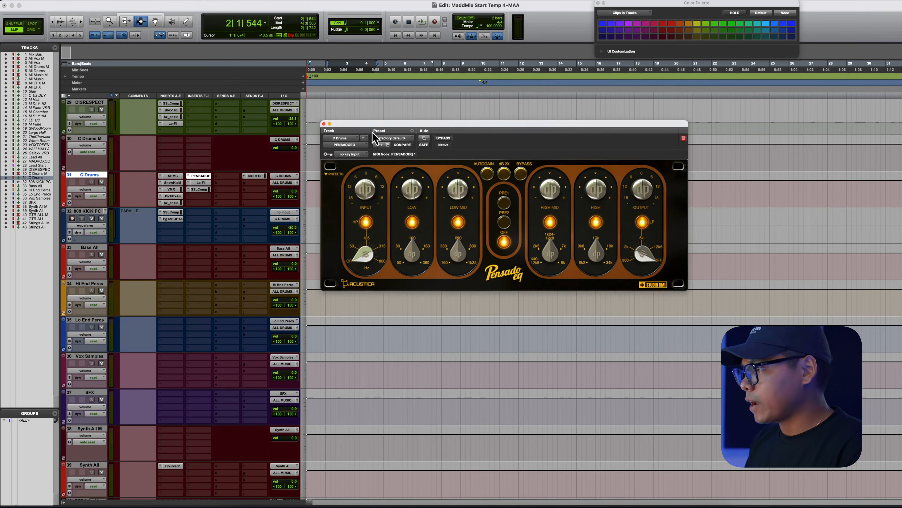
pyautogui.moveTo(374, 125); pyautogui.dragTo(370, 112)
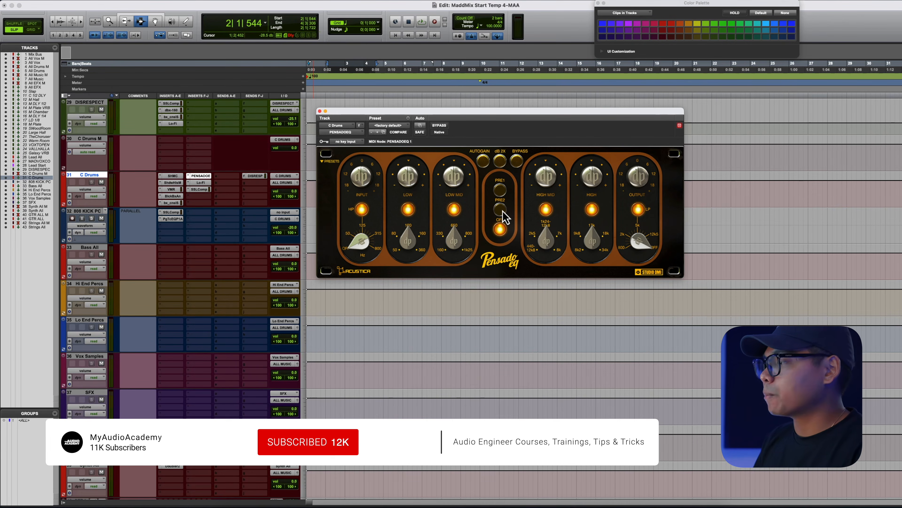
pyautogui.click(200, 182)
pyautogui.moveTo(351, 112); pyautogui.dragTo(366, 111)
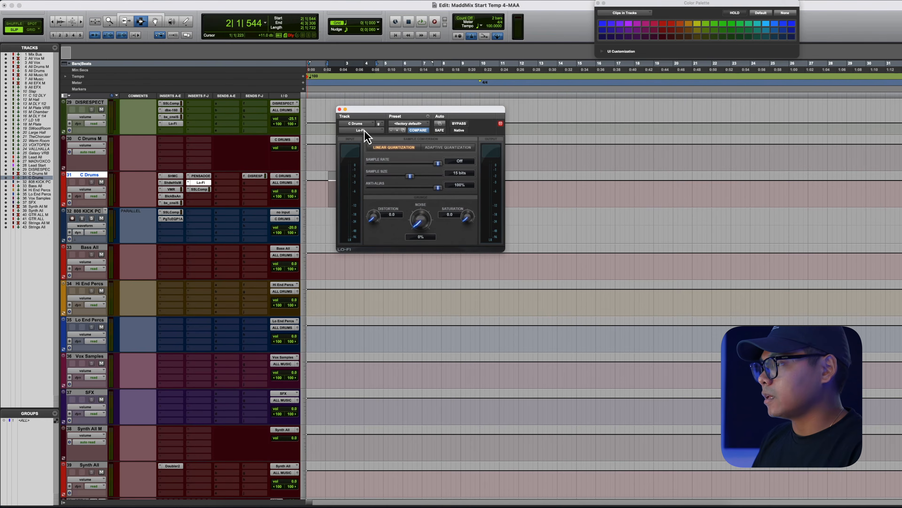
pyautogui.click(199, 190)
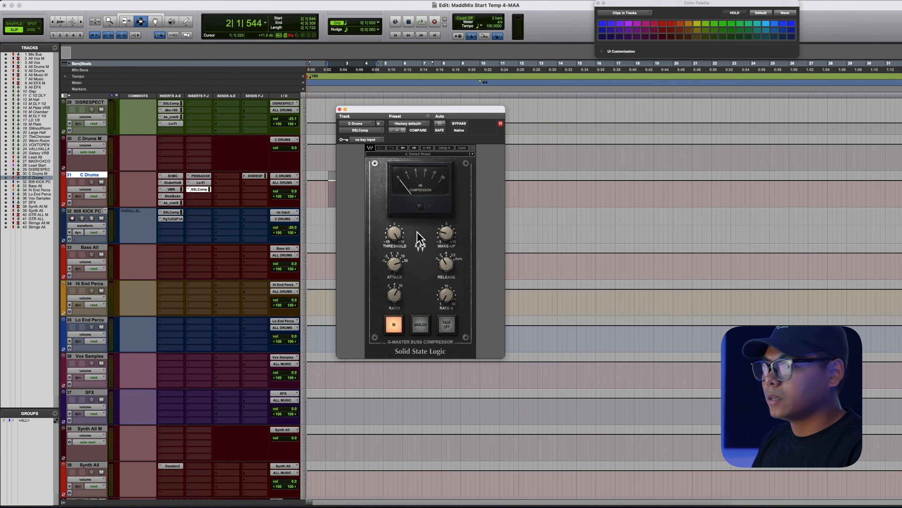
pyautogui.click(339, 109)
# - Open the SSLComp and PuigTec EQP1A inserts on the 808 KICK PC track, then close the plugin window
pyautogui.scroll(-1, 338, 187)
pyautogui.moveTo(337, 187); pyautogui.dragTo(380, 187)
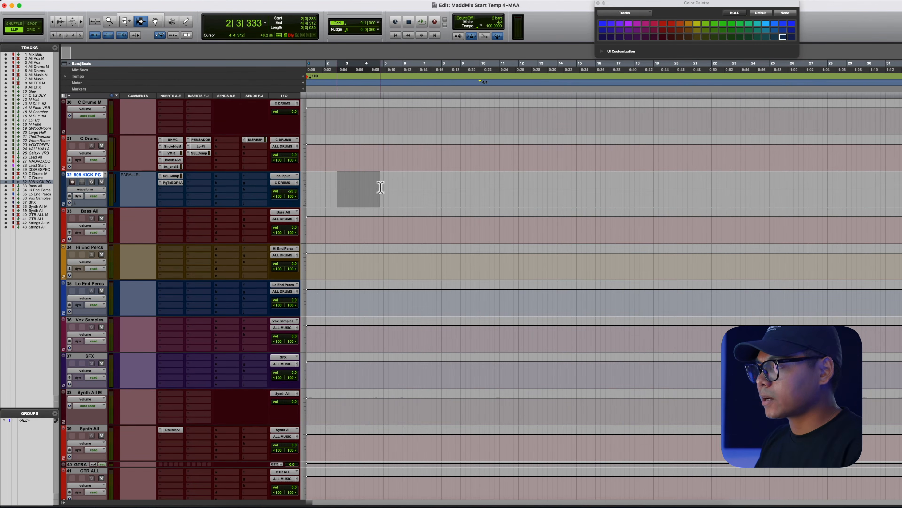
pyautogui.click(175, 176)
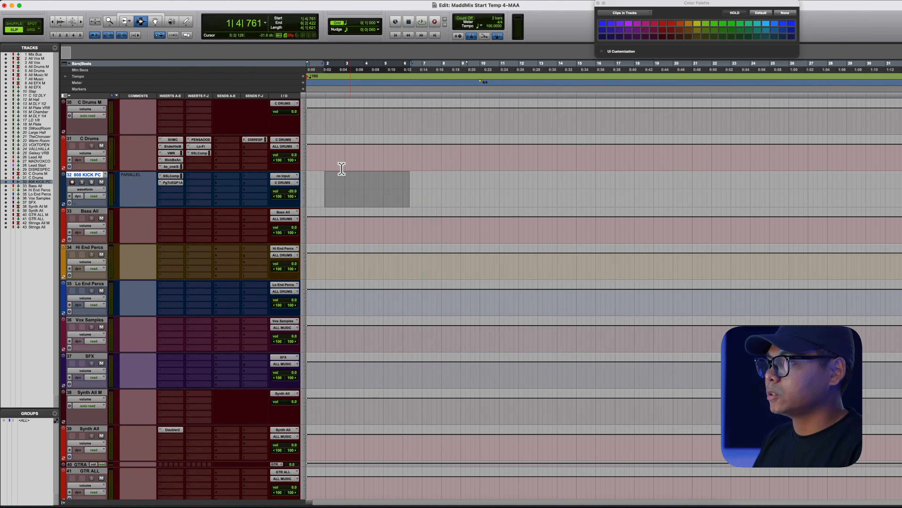
pyautogui.moveTo(315, 188); pyautogui.dragTo(421, 187)
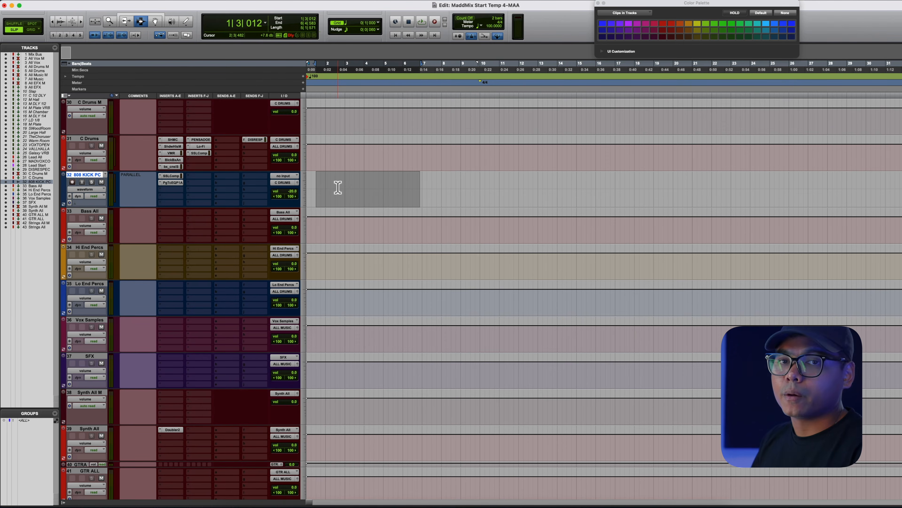
pyautogui.moveTo(311, 188); pyautogui.dragTo(408, 191)
pyautogui.click(416, 191)
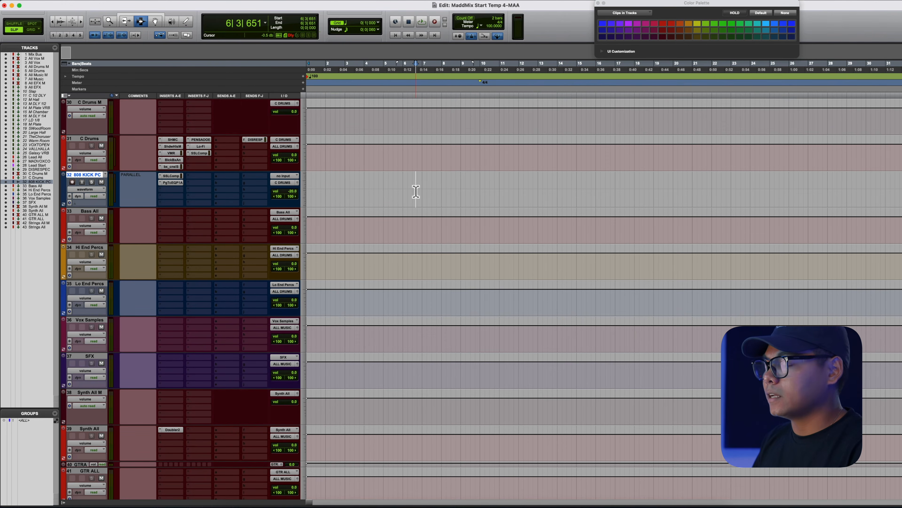
pyautogui.click(171, 176)
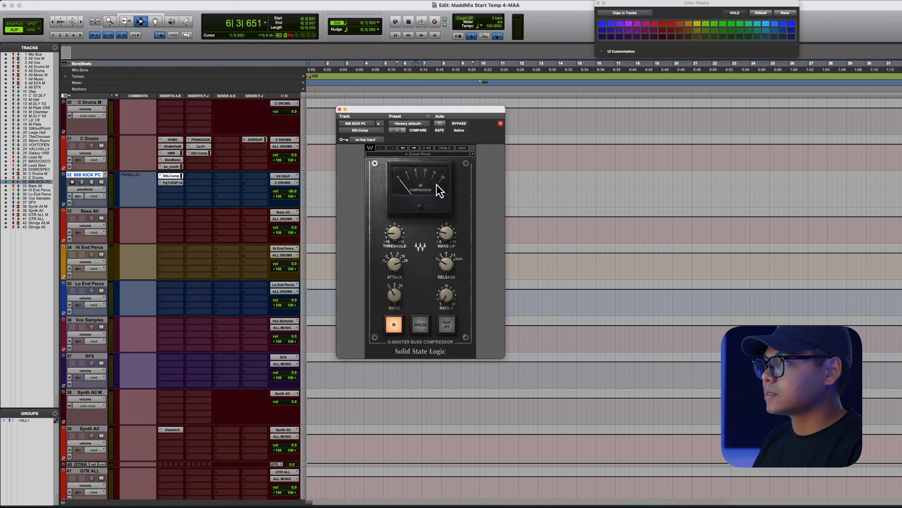
pyautogui.click(172, 182)
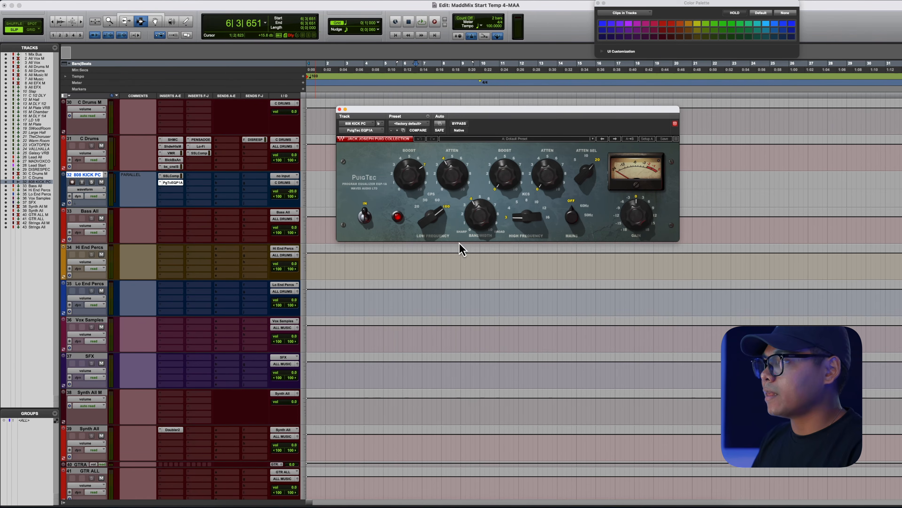
pyautogui.click(339, 109)
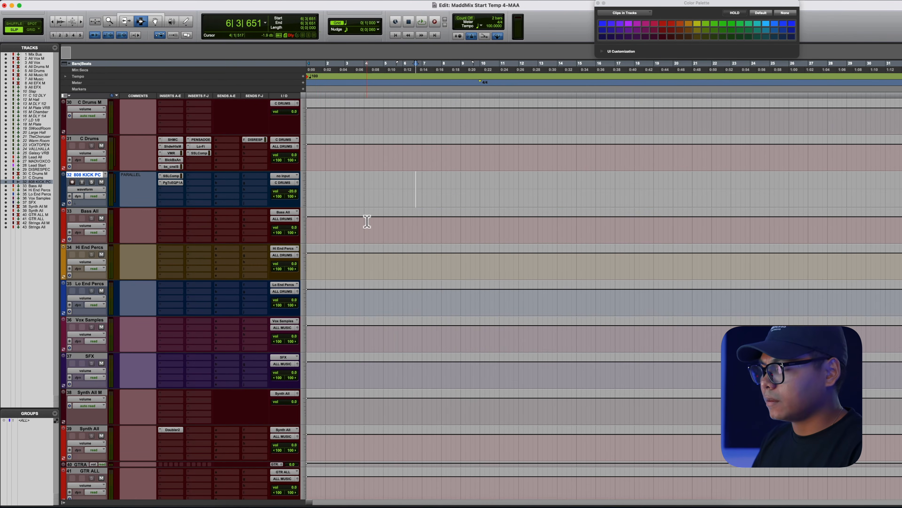
# - Review the session's track layout from the Mix Bus down to the Strings All track
pyautogui.moveTo(367, 217); pyautogui.dragTo(422, 381)
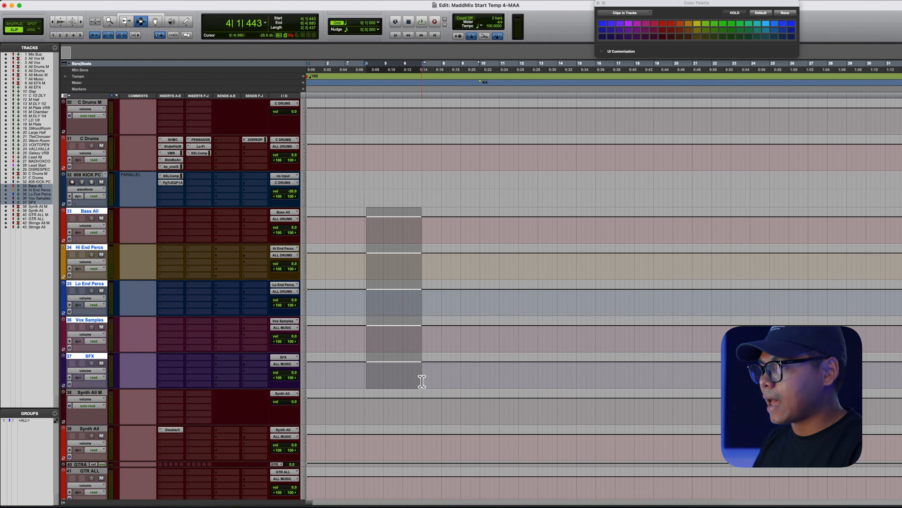
pyautogui.scroll(-2, 421, 379)
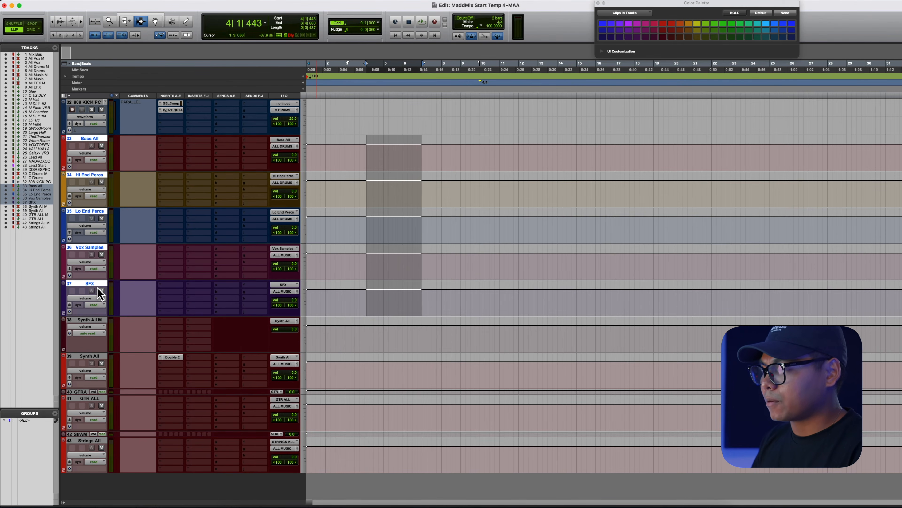
pyautogui.scroll(20, 255, 244)
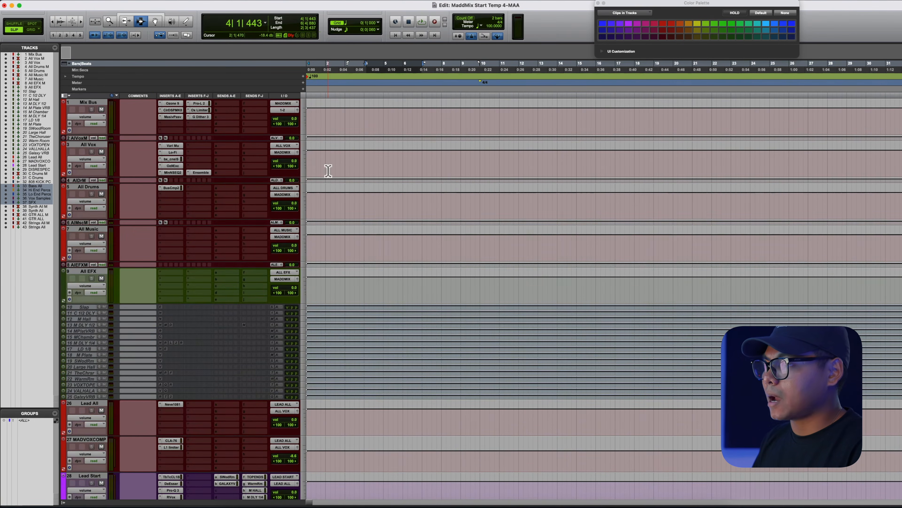
pyautogui.scroll(-15, 330, 236)
pyautogui.scroll(10, 330, 237)
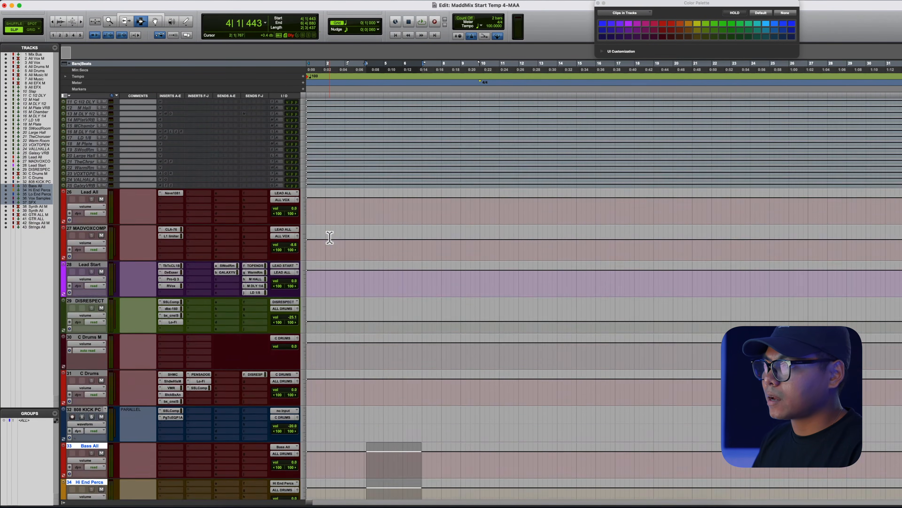
pyautogui.scroll(10, 330, 238)
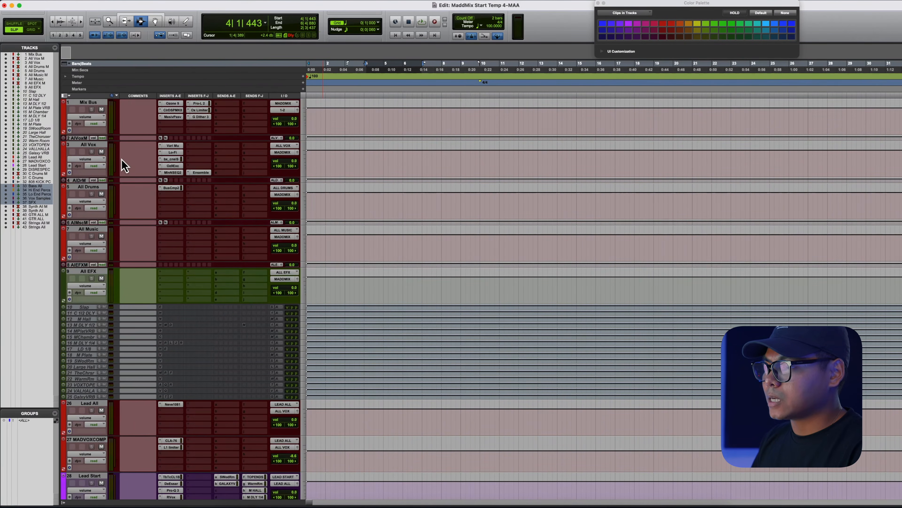
pyautogui.click(101, 152)
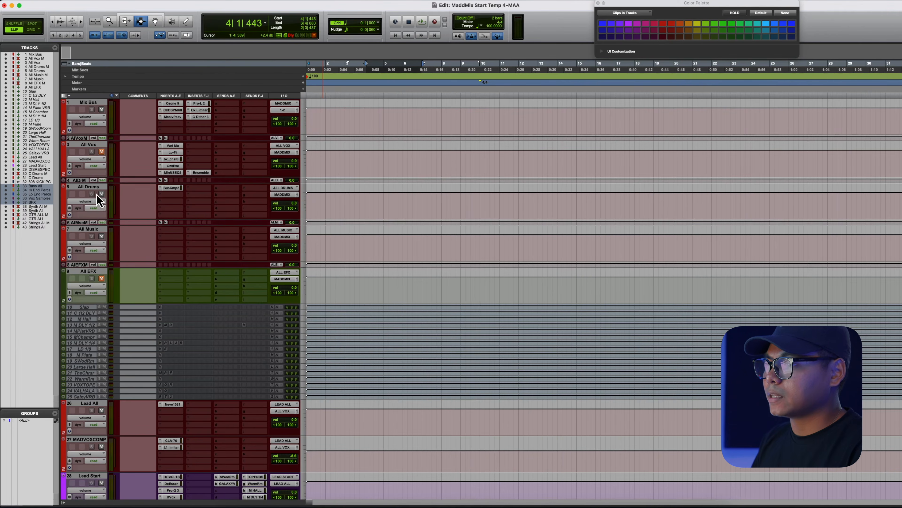
pyautogui.click(101, 151)
pyautogui.scroll(-10, 364, 190)
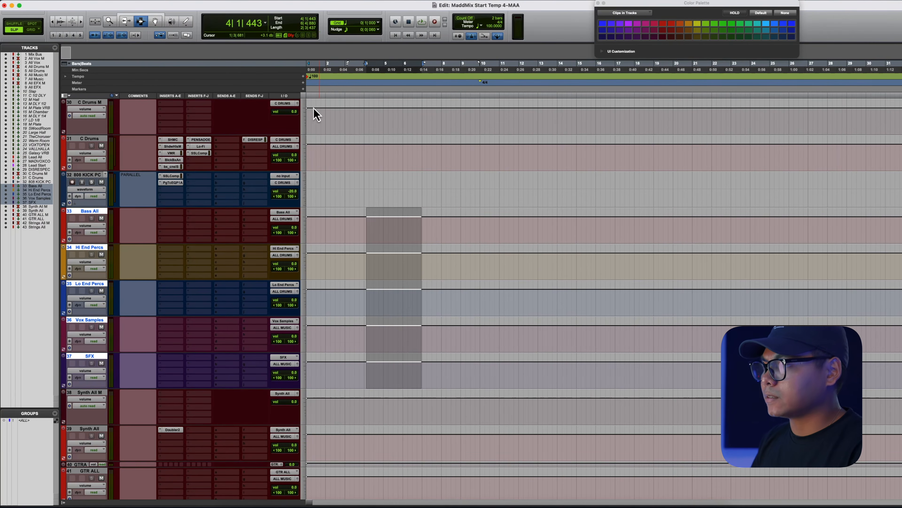
pyautogui.scroll(-3, 319, 177)
pyautogui.click(371, 294)
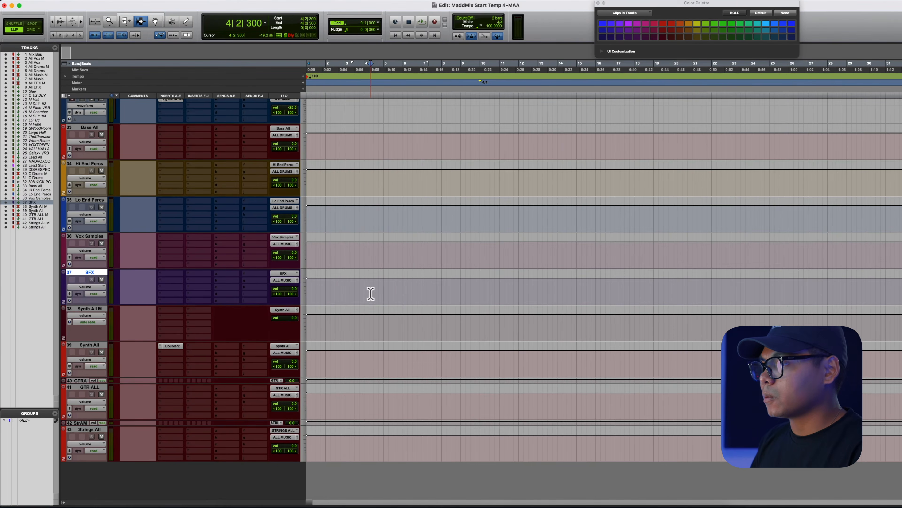
# - Open the Doubler2 insert on the Synth All track, reposition its window and close it
pyautogui.moveTo(374, 359); pyautogui.dragTo(440, 360)
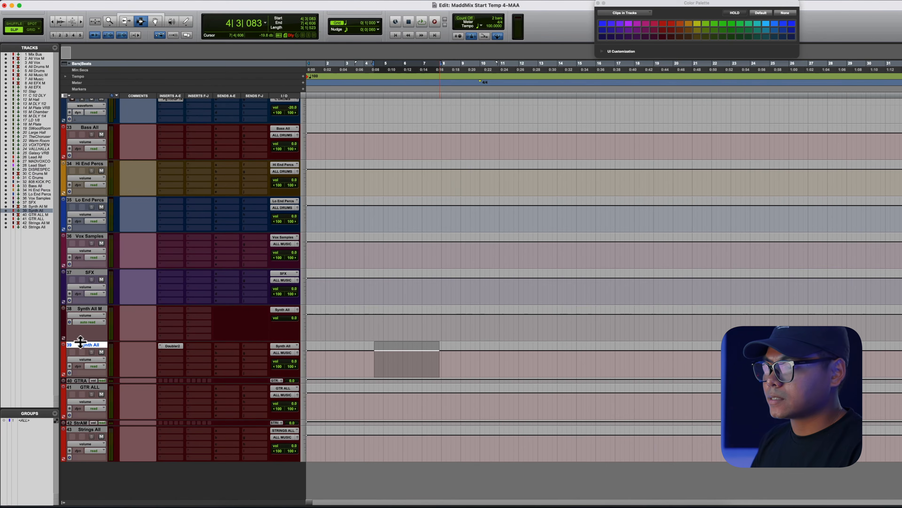
pyautogui.click(172, 345)
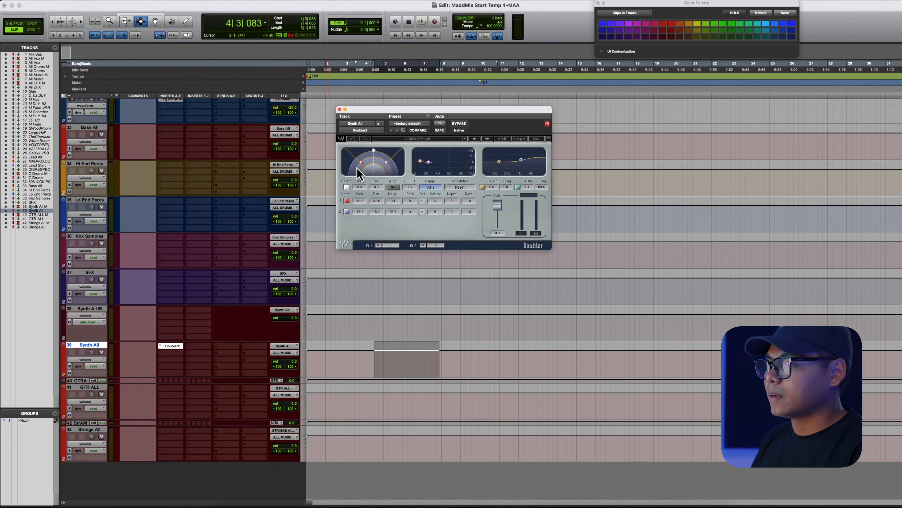
pyautogui.moveTo(380, 115); pyautogui.dragTo(373, 113)
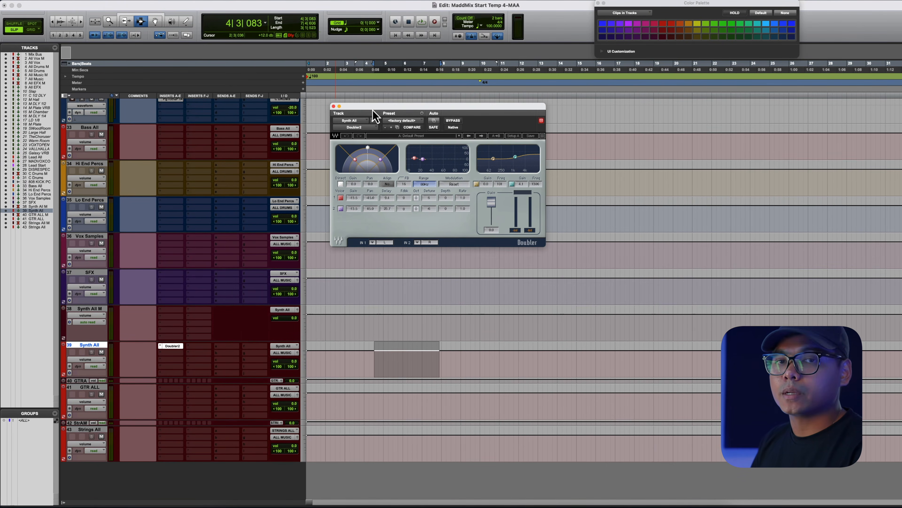
pyautogui.click(333, 106)
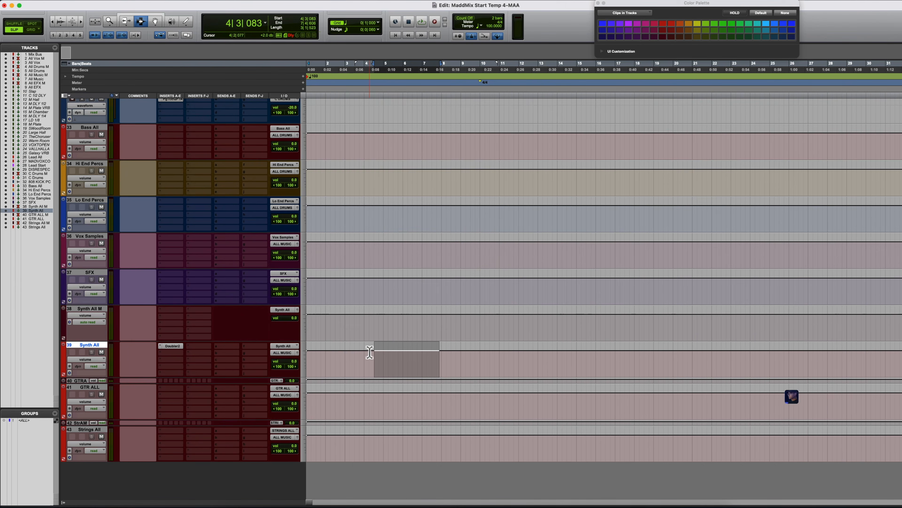
pyautogui.moveTo(367, 357); pyautogui.dragTo(372, 358)
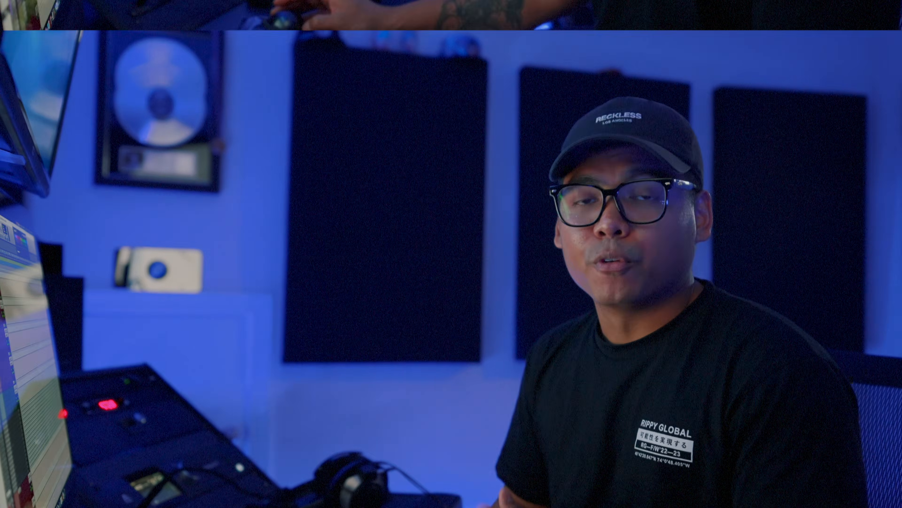